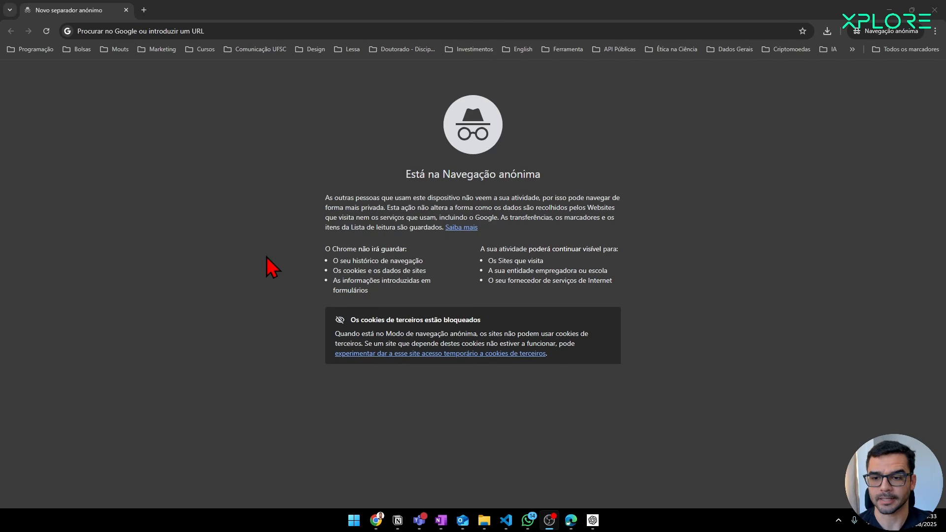
# Step: Open the Portal de Periódicos da CAPES at periodicos.capes.gov.br and go to its Acesso CAFe page
pyautogui.click(84, 31)
pyautogui.write('period')
pyautogui.press('Return')
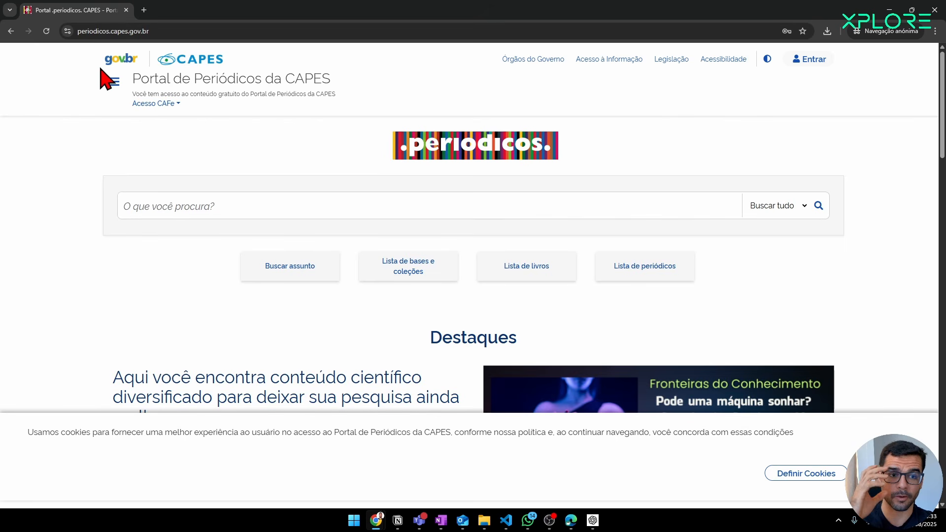
pyautogui.click(148, 103)
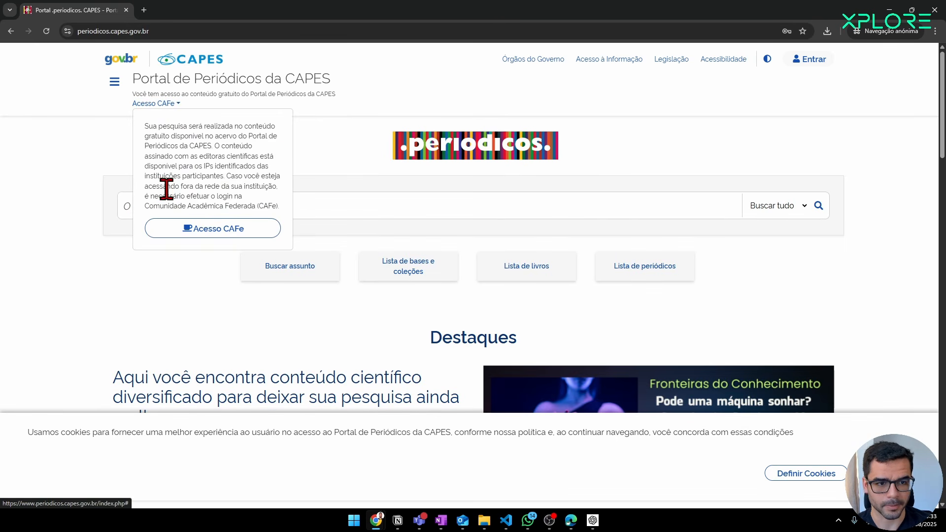
pyautogui.click(193, 235)
# Step: Find "ufsc" in the institution list, choose UFSC - Universidade Federal de Santa Catarina, and proceed to its login page
pyautogui.click(418, 389)
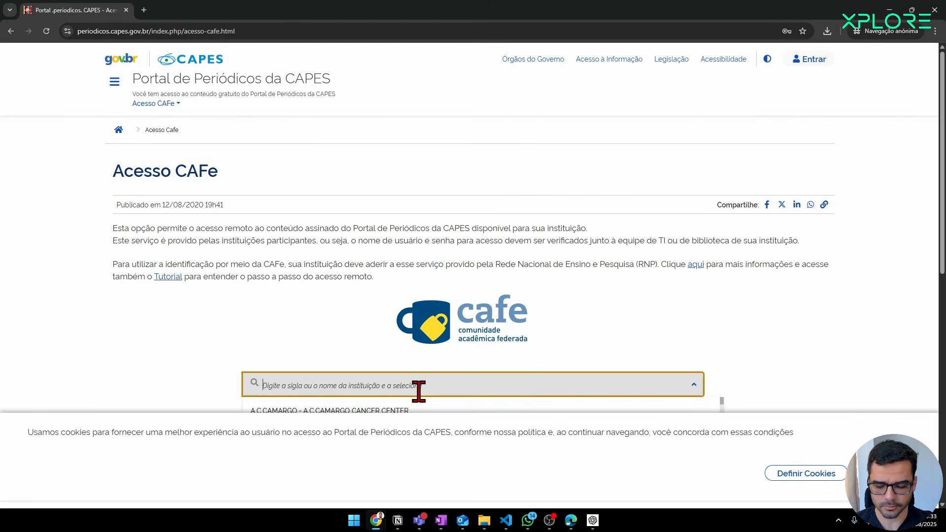
pyautogui.write('ufsc')
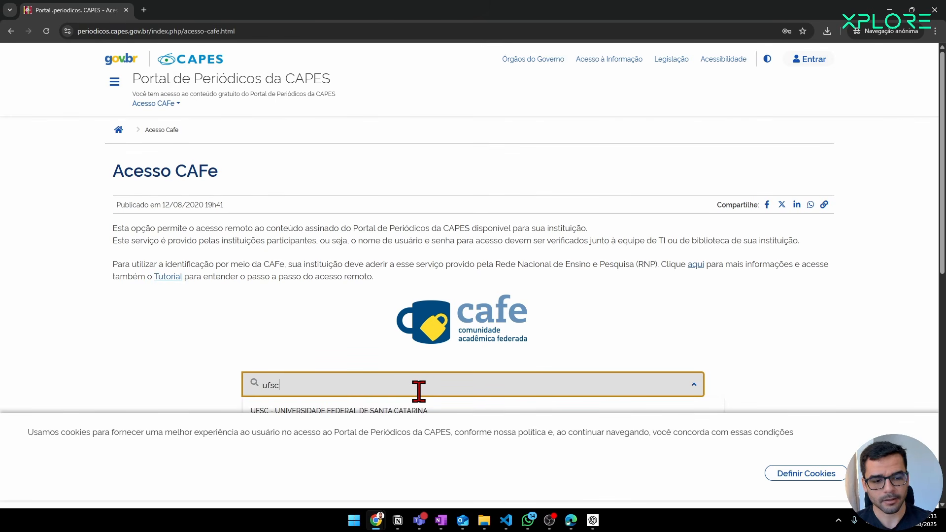
pyautogui.click(501, 414)
pyautogui.click(474, 417)
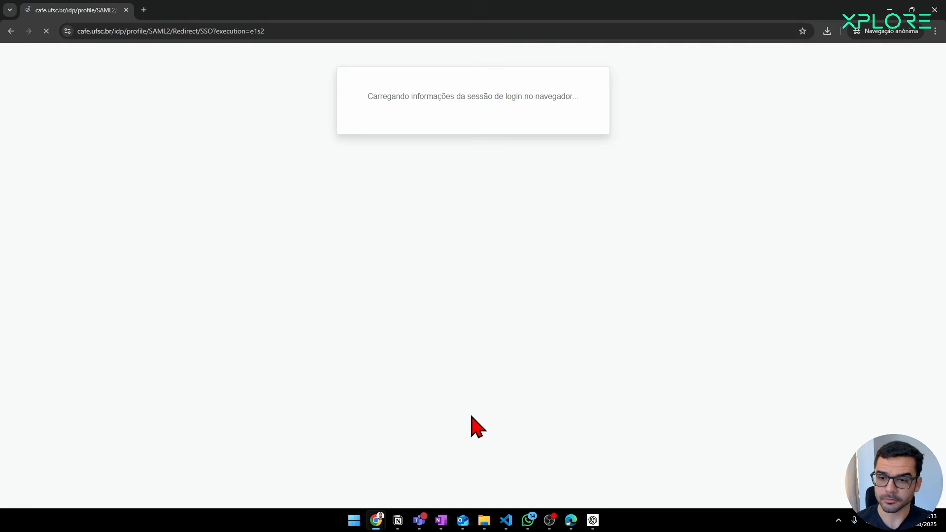
# Step: Fill in the institutional user ID and account password and sign in to CAFe
pyautogui.click(428, 191)
pyautogui.press('Escape')
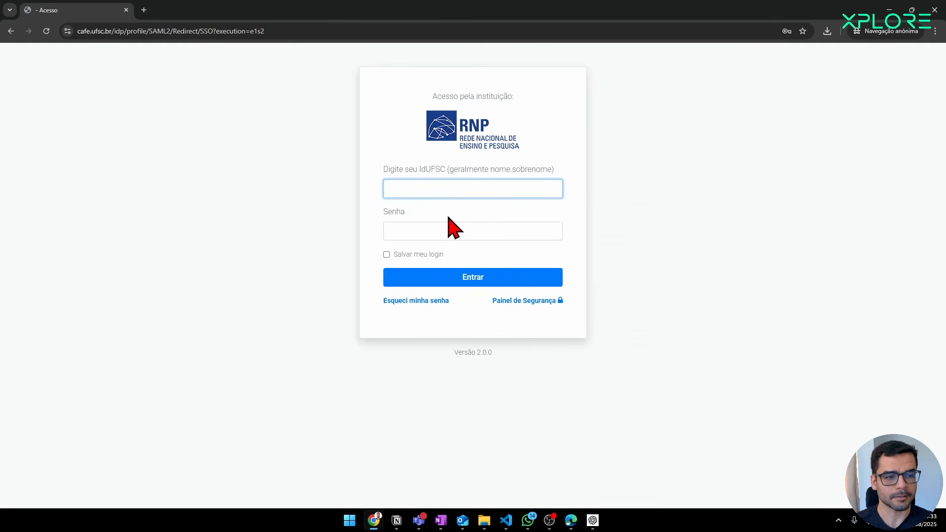
pyautogui.write('••••')
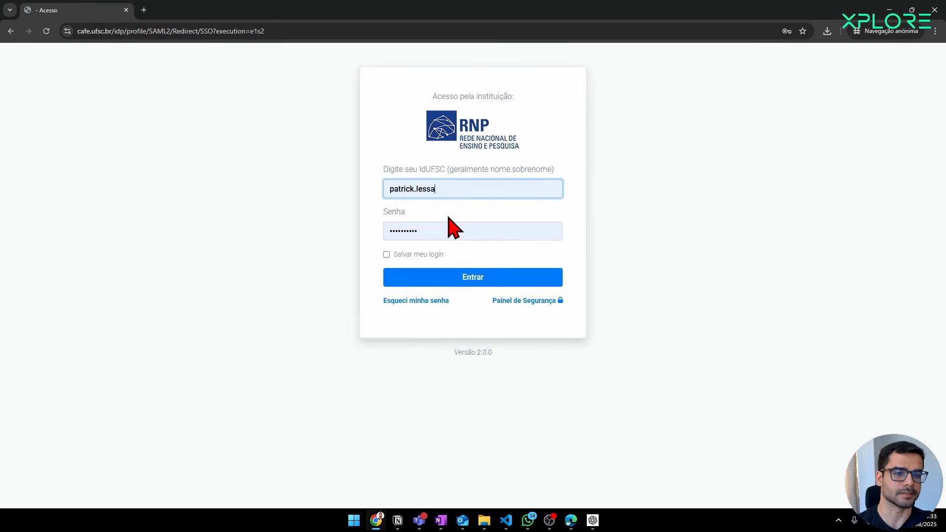
pyautogui.click(473, 279)
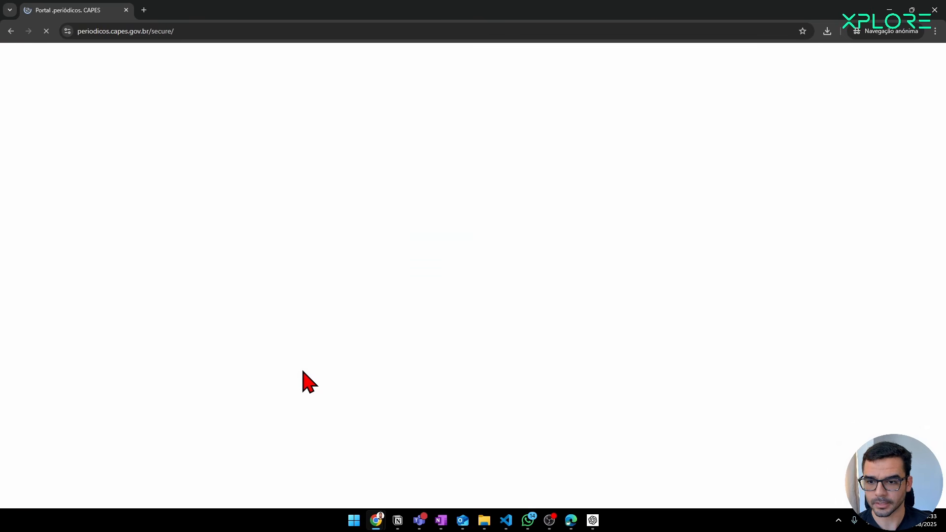
# Step: Check the line under the portal title that states which institution the portal is being accessed through
pyautogui.moveTo(263, 93); pyautogui.dragTo(159, 92)
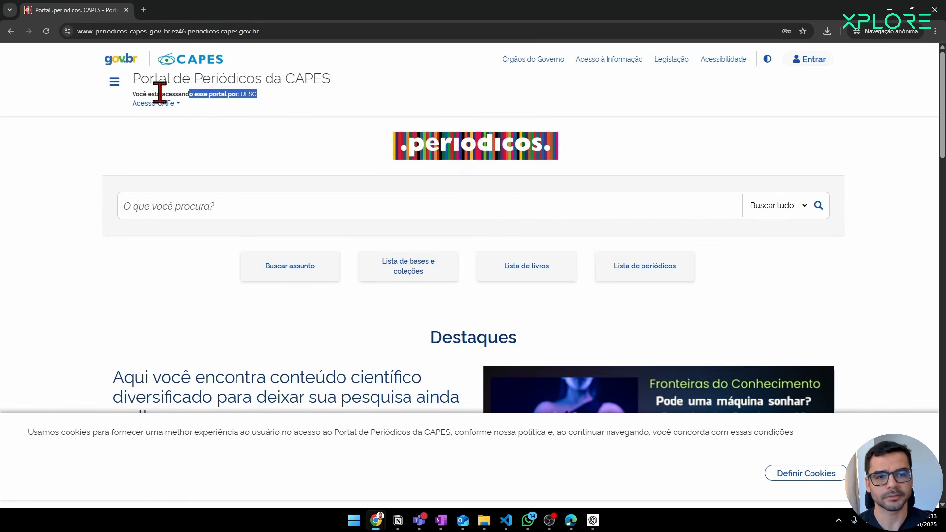
pyautogui.click(129, 100)
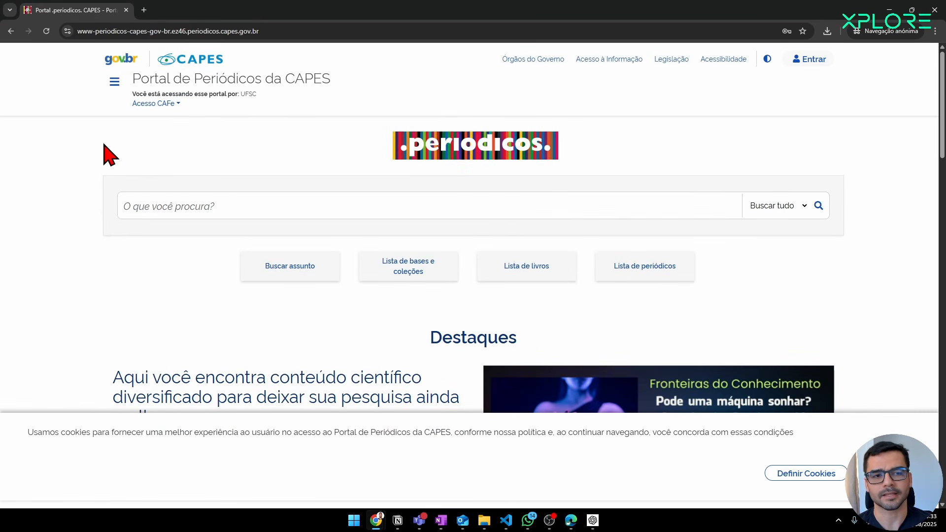
pyautogui.moveTo(227, 101); pyautogui.dragTo(285, 96)
pyautogui.click(219, 94)
pyautogui.moveTo(196, 93); pyautogui.dragTo(252, 93)
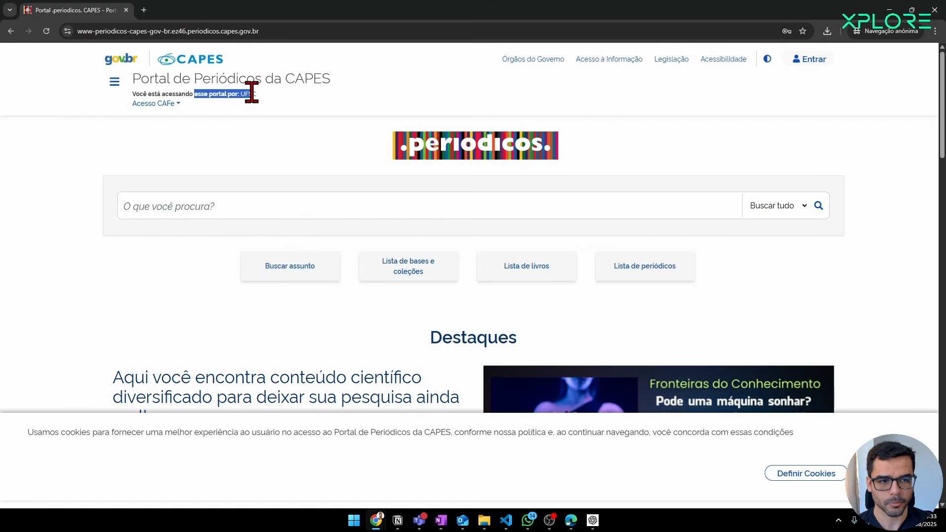
# Step: Search the entire portal for "web of science" and dismiss the cookie notice
pyautogui.click(202, 204)
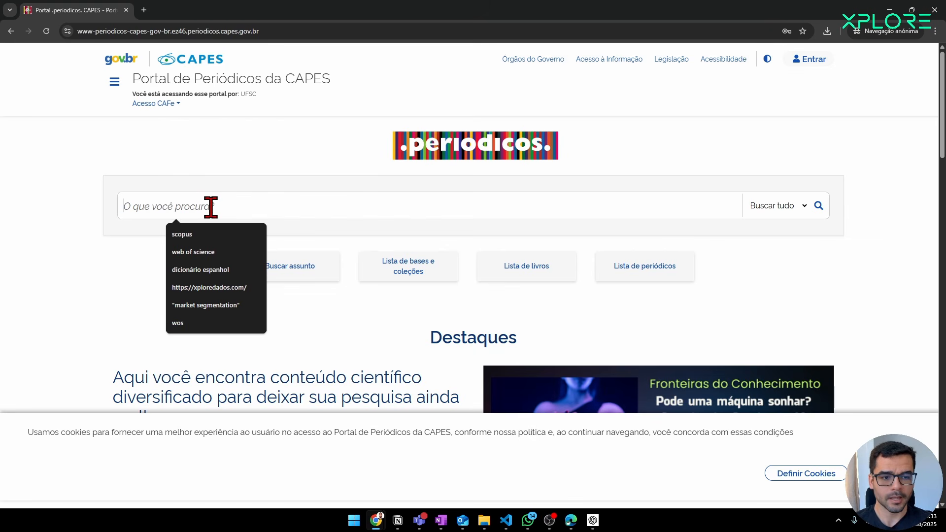
pyautogui.click(194, 252)
pyautogui.moveTo(227, 205); pyautogui.dragTo(62, 222)
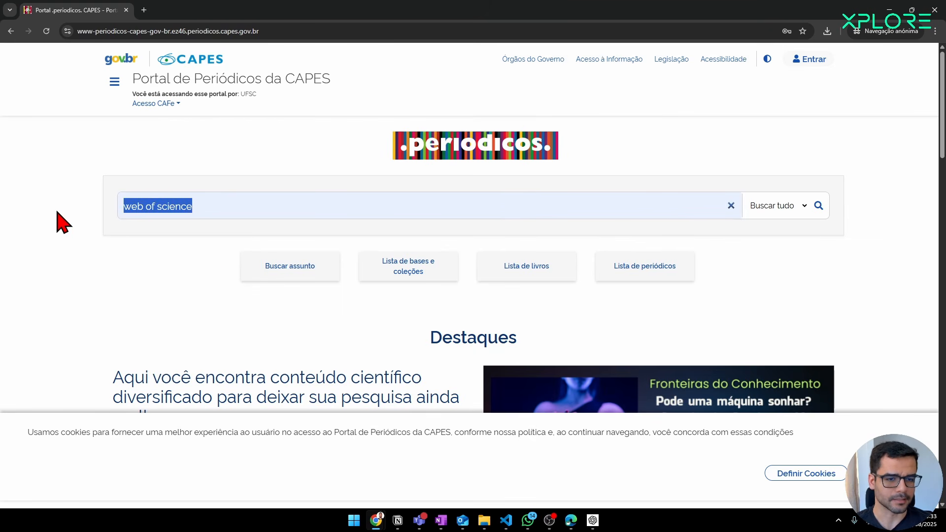
pyautogui.click(819, 206)
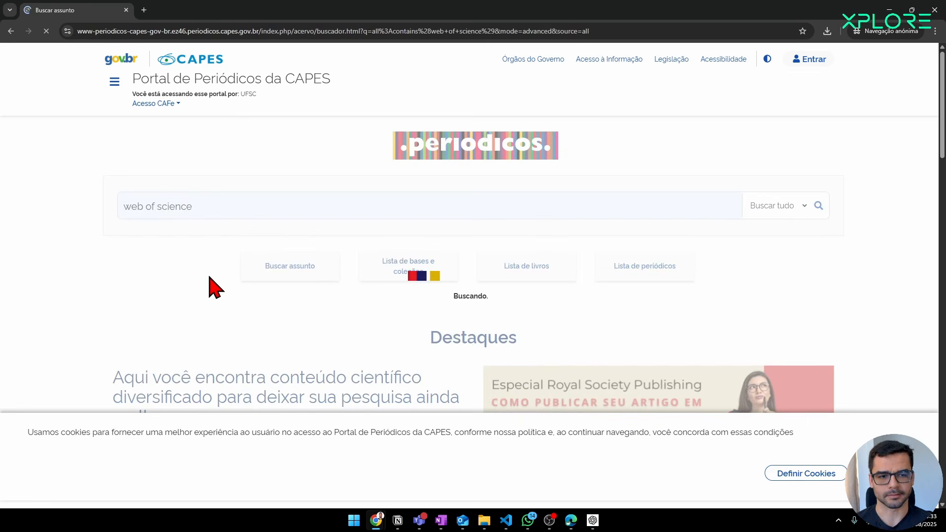
pyautogui.scroll(-5, 208, 295)
pyautogui.click(884, 473)
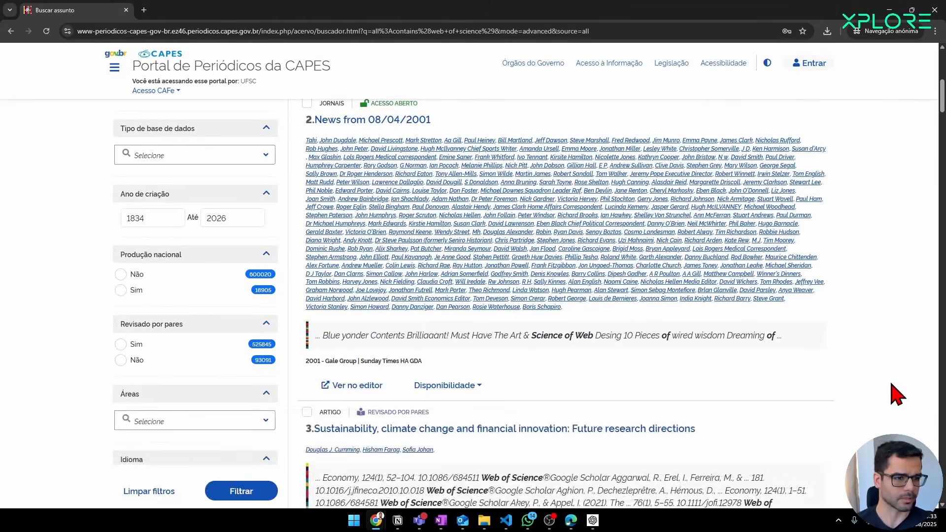
# Step: Open the result "Web of Science - Coleção Principal (Clarivate Analytics / Thomson Reuters)" on the publisher's site and accept all cookies there
pyautogui.scroll(5, 350, 340)
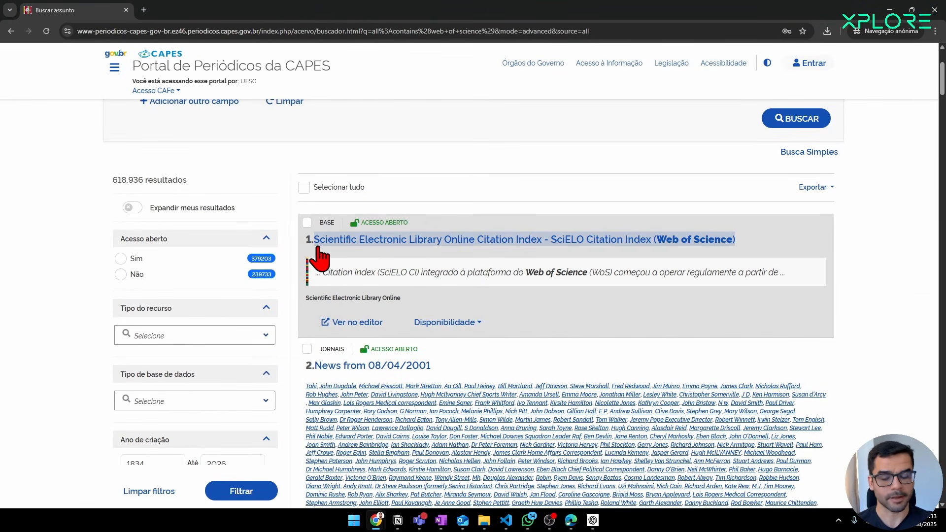
pyautogui.scroll(-9, 459, 286)
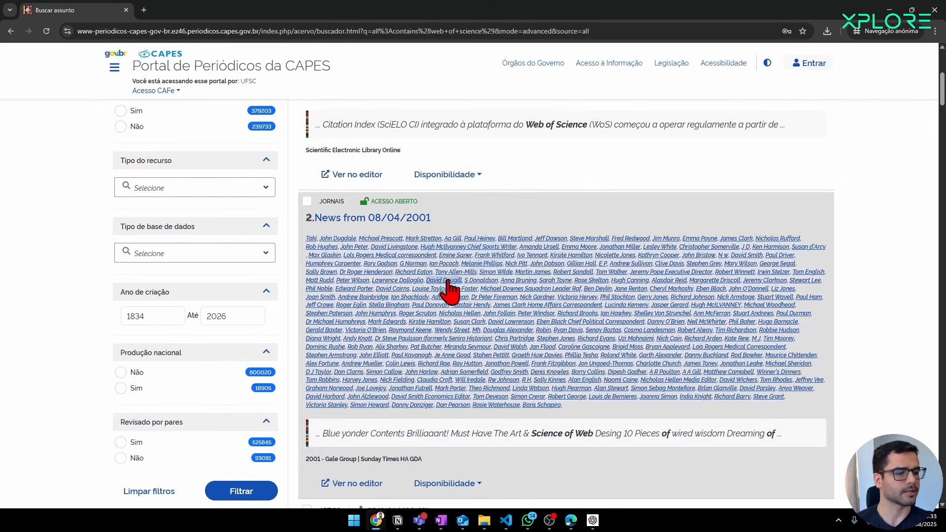
pyautogui.scroll(-3, 458, 292)
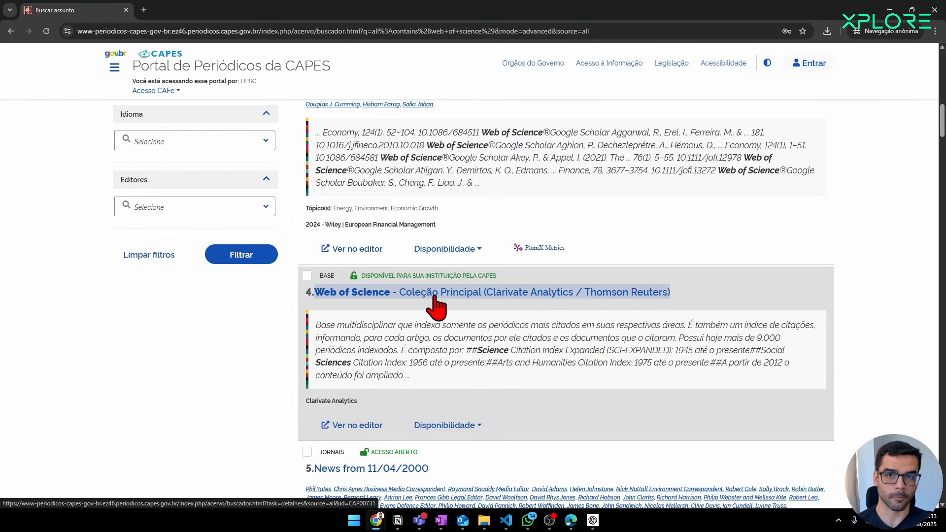
pyautogui.scroll(12, 513, 295)
pyautogui.scroll(2, 562, 236)
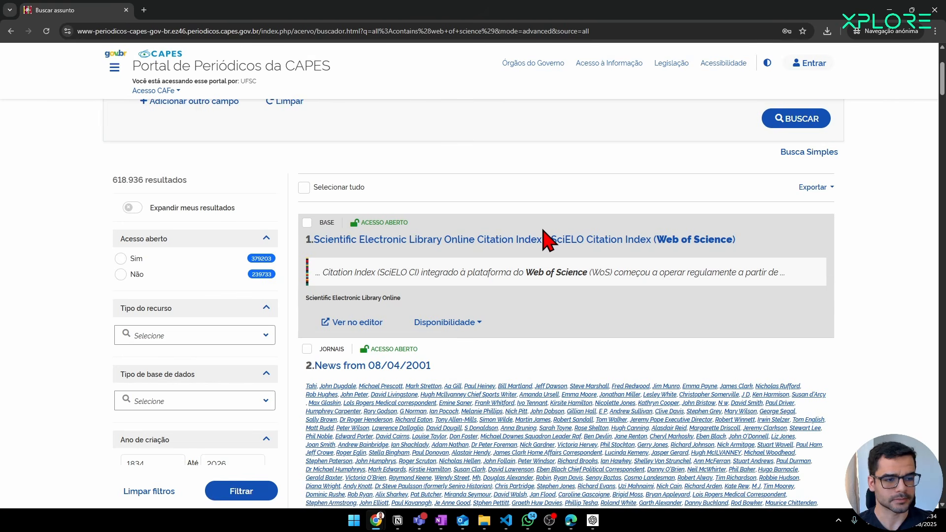
pyautogui.scroll(-10, 492, 276)
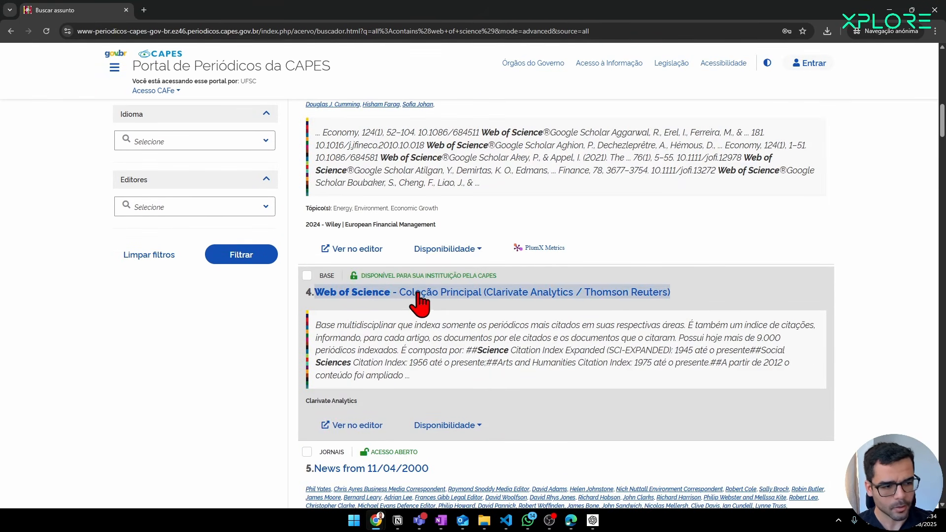
pyautogui.click(355, 418)
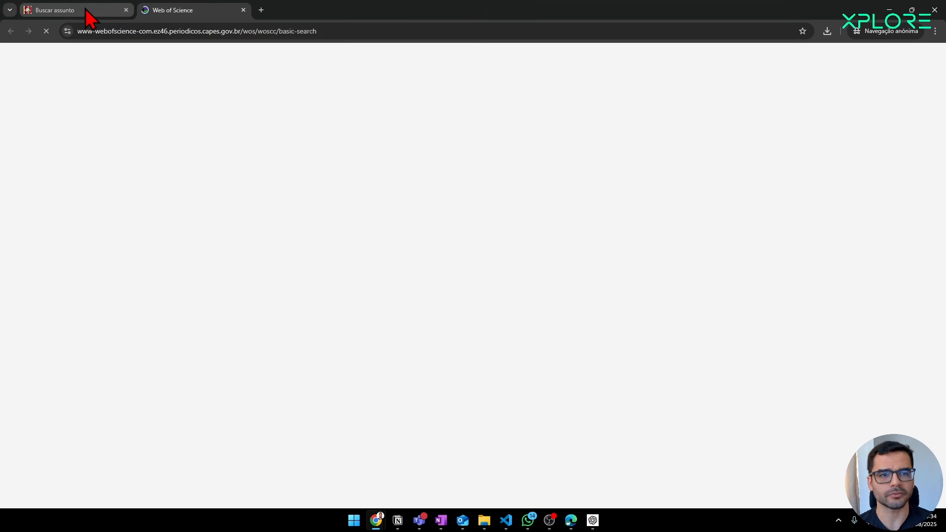
pyautogui.click(78, 10)
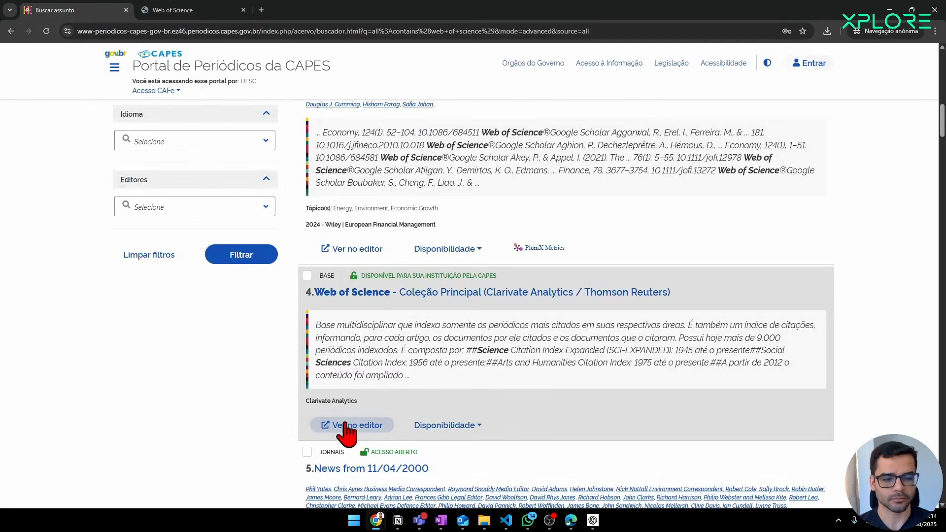
pyautogui.click(163, 10)
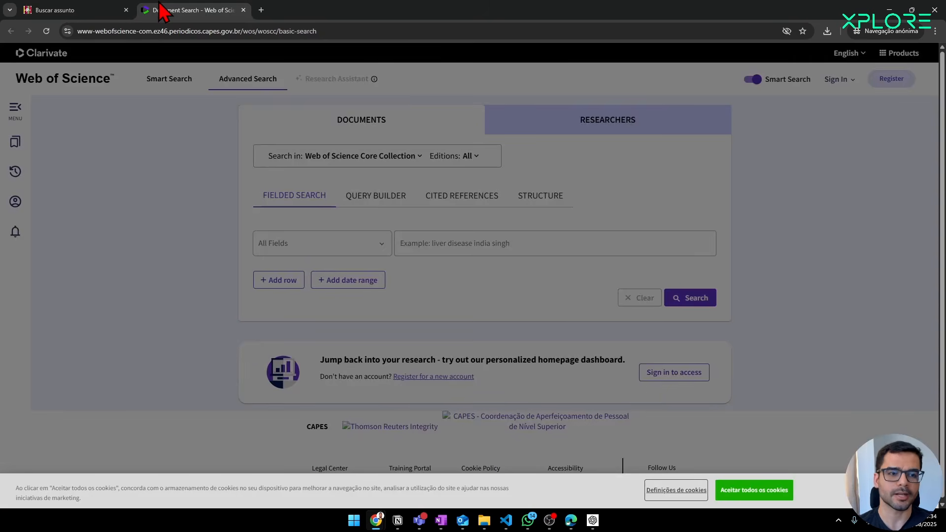
pyautogui.click(753, 491)
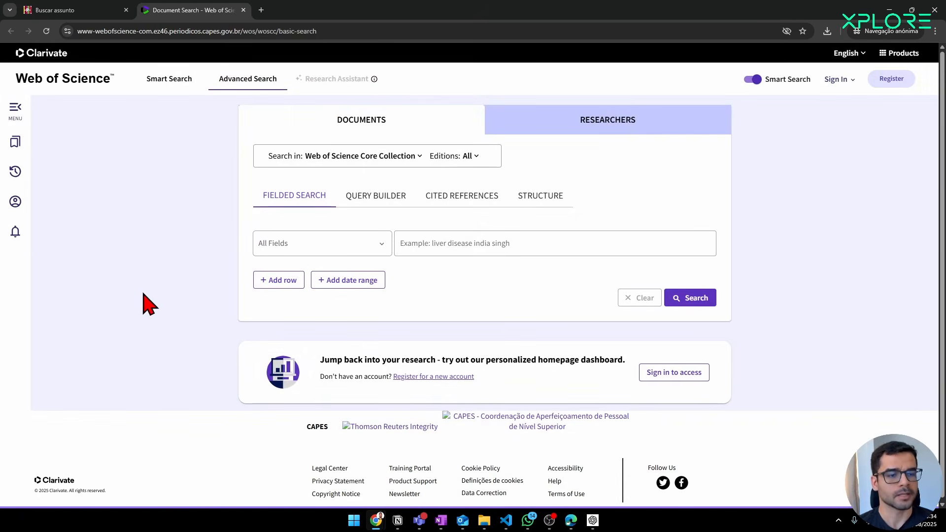
# Step: Search all fields of the Web of Science Core Collection for "market* segmentation" and "artificial intelligence", and dismiss the recommendation survey
pyautogui.click(428, 249)
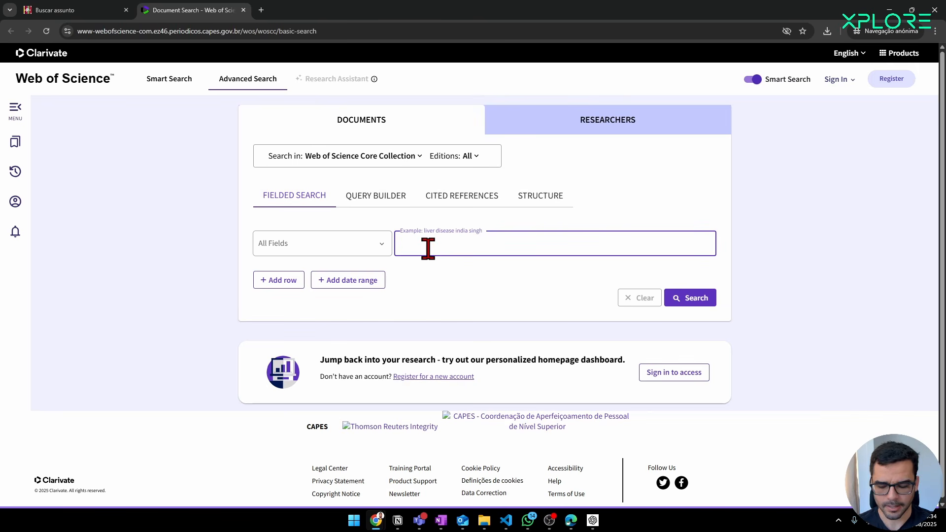
pyautogui.write('"marketin')
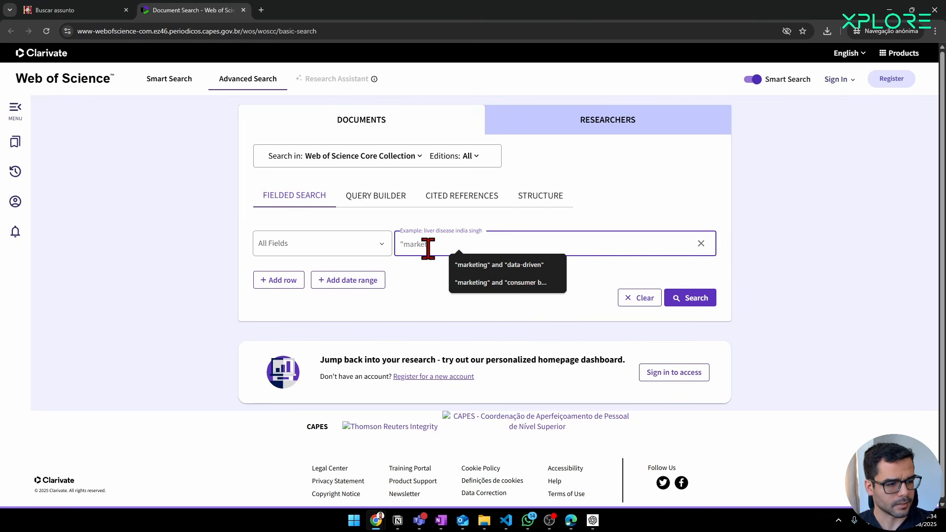
pyautogui.click(490, 265)
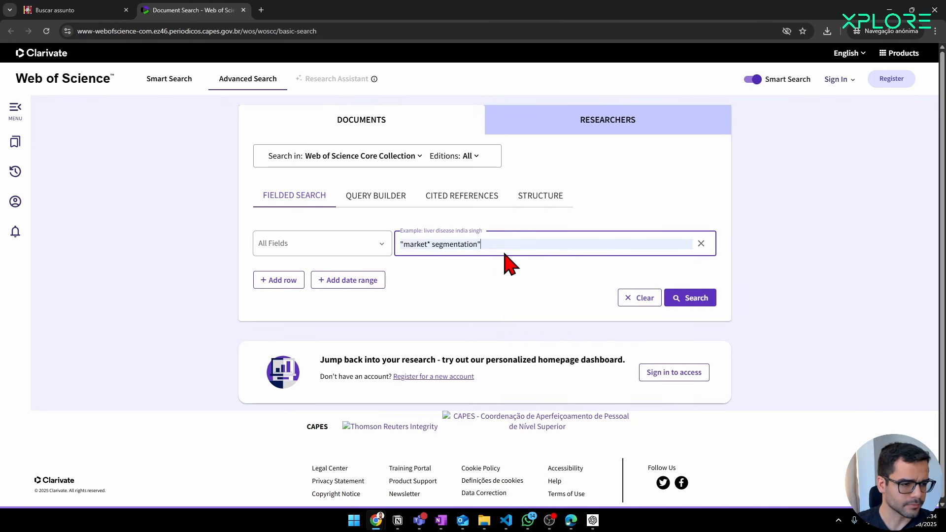
pyautogui.write('and "artificial intelligence')
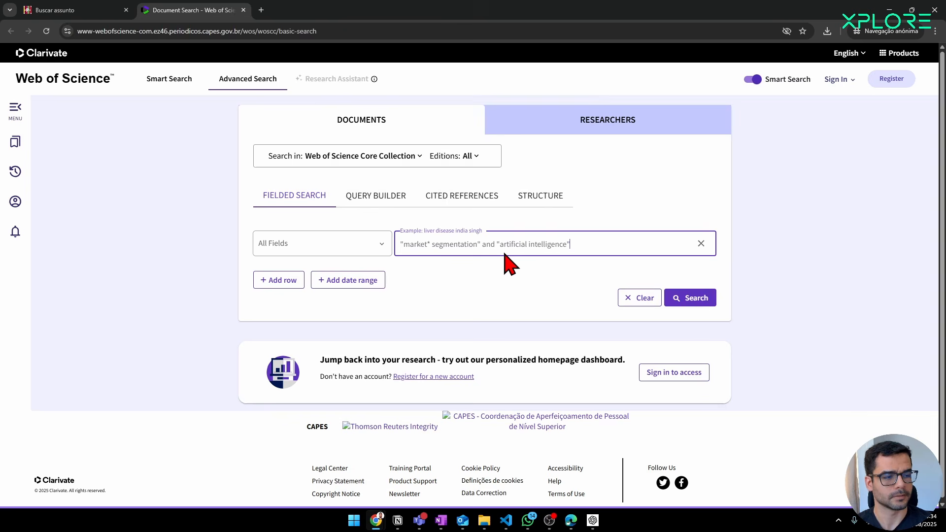
pyautogui.press('Return')
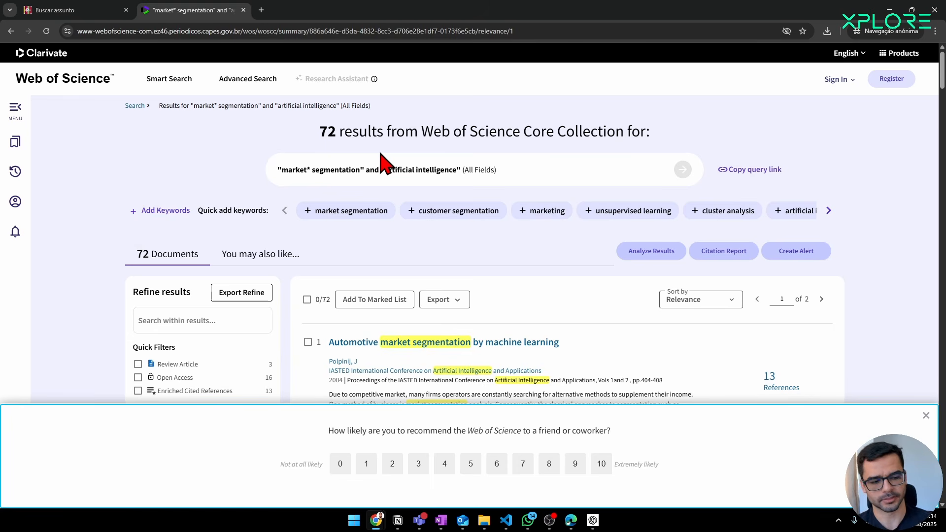
pyautogui.click(926, 416)
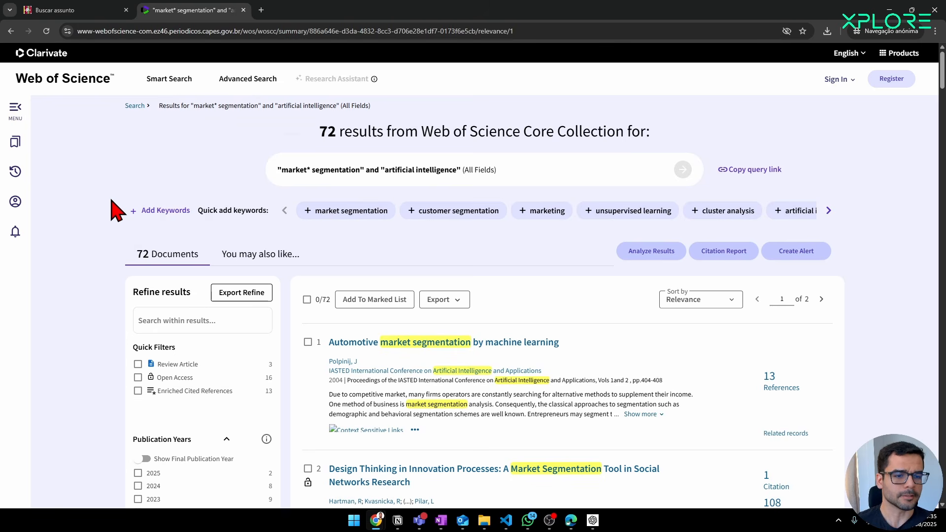
# Step: Refine the search results to the Article document type
pyautogui.scroll(-1, 281, 213)
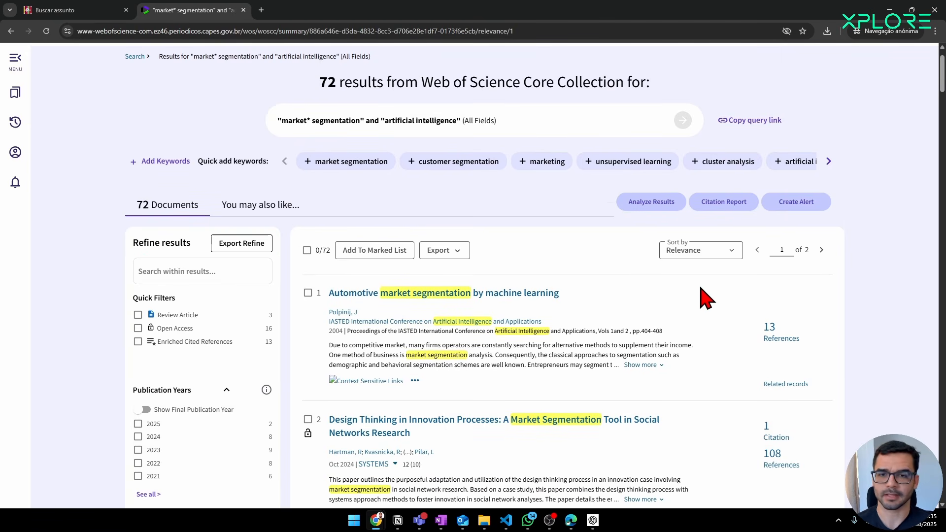
pyautogui.scroll(-5, 148, 394)
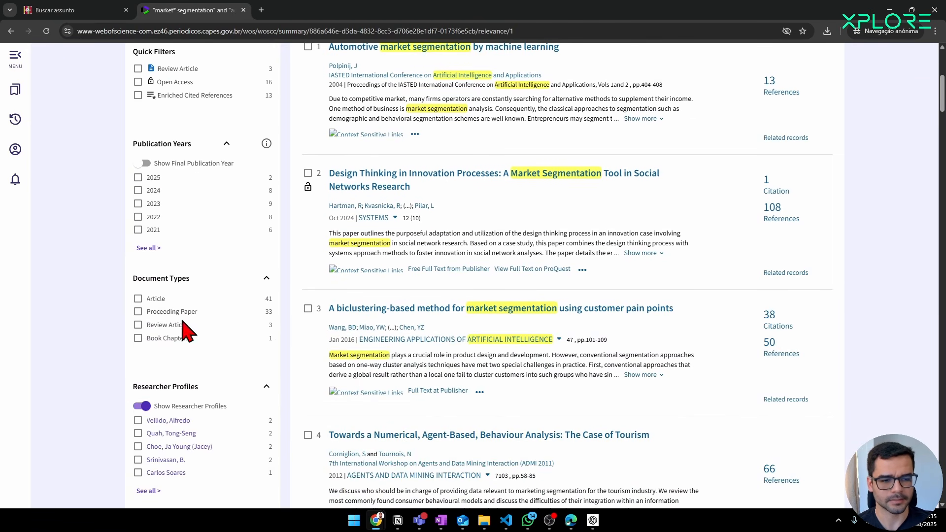
pyautogui.click(138, 299)
pyautogui.click(251, 406)
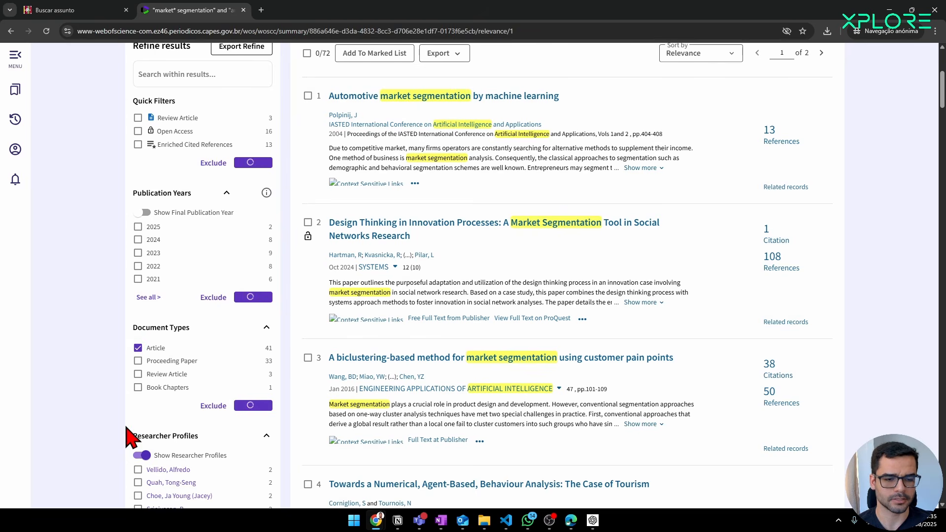
# Step: Select all the results refined to articles and open the list of export formats
pyautogui.scroll(-2, 464, 202)
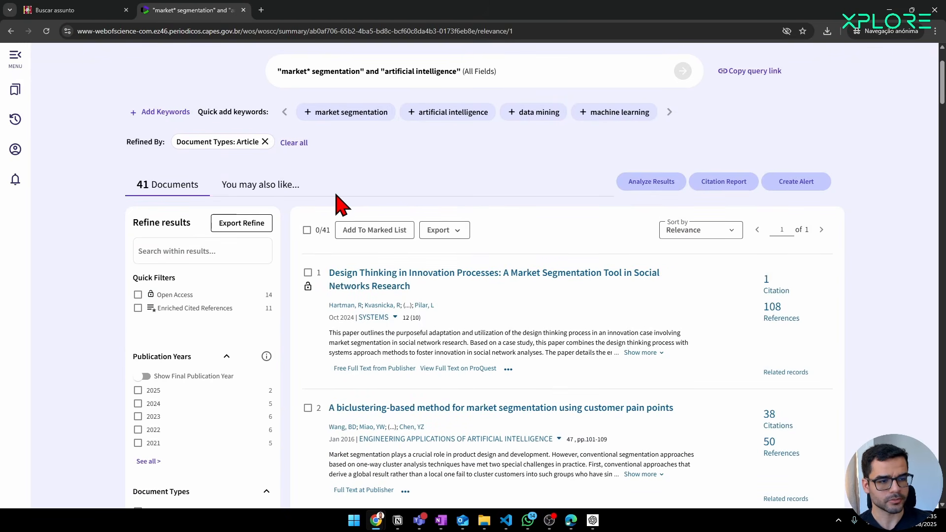
pyautogui.click(306, 230)
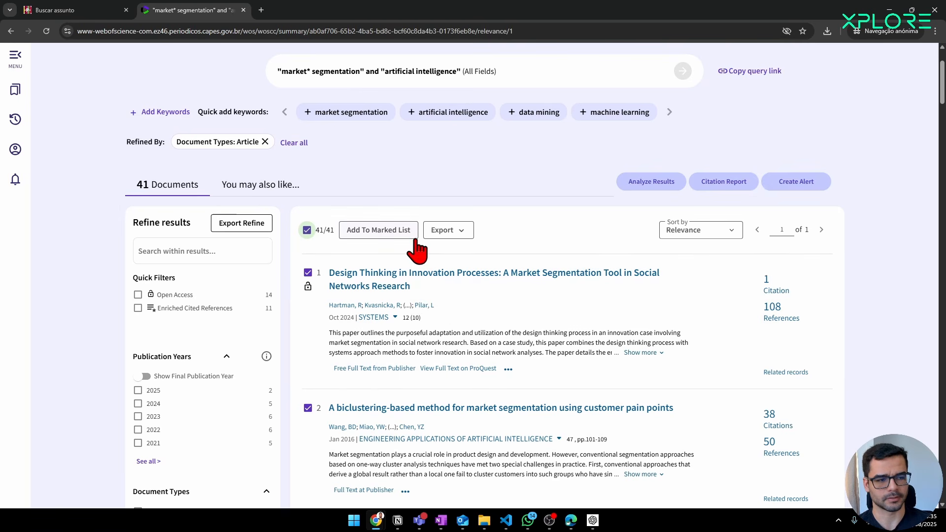
pyautogui.click(447, 230)
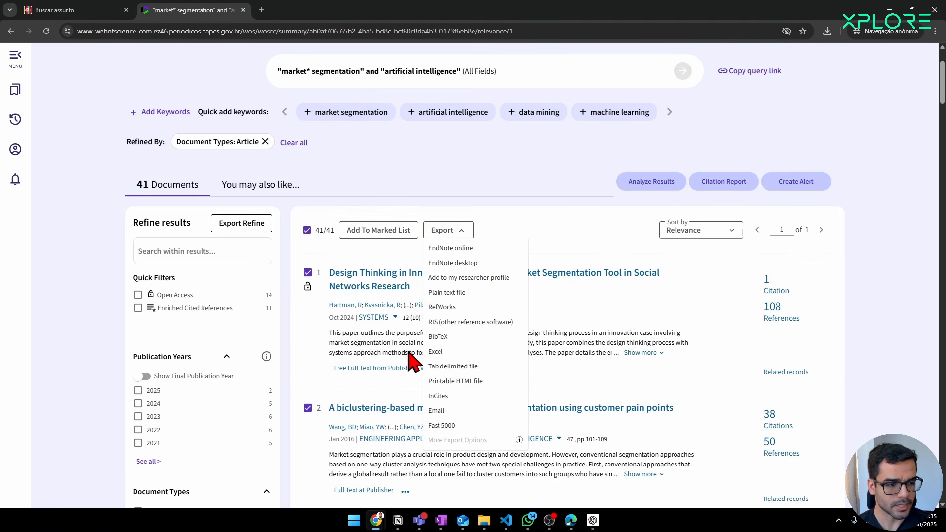
pyautogui.click(463, 231)
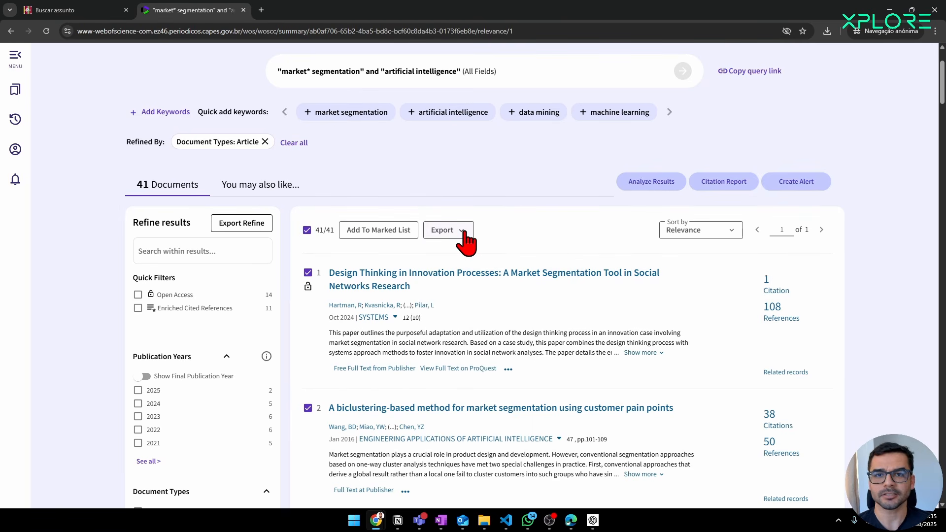
pyautogui.click(464, 233)
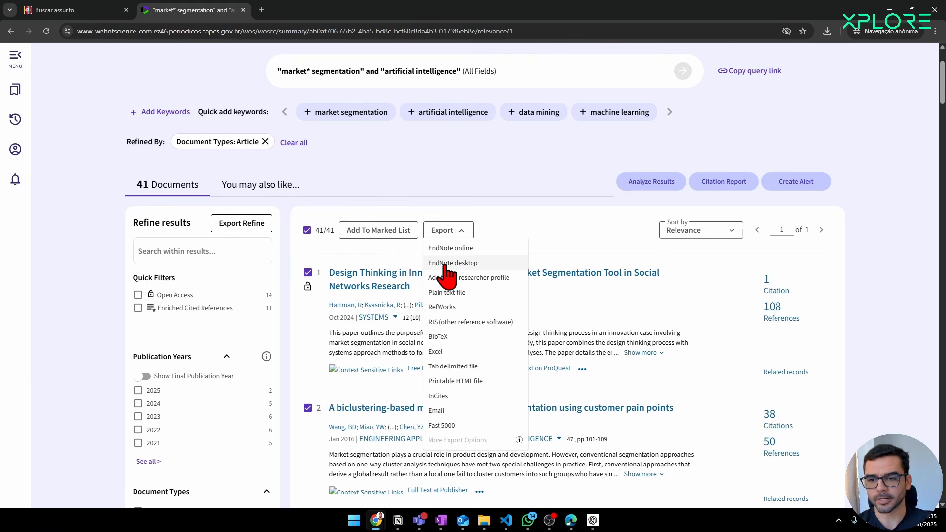
# Step: Search the web for "endnote" in a new tab, look over the results, and return to the Web of Science export formats
pyautogui.click(261, 10)
pyautogui.write('e')
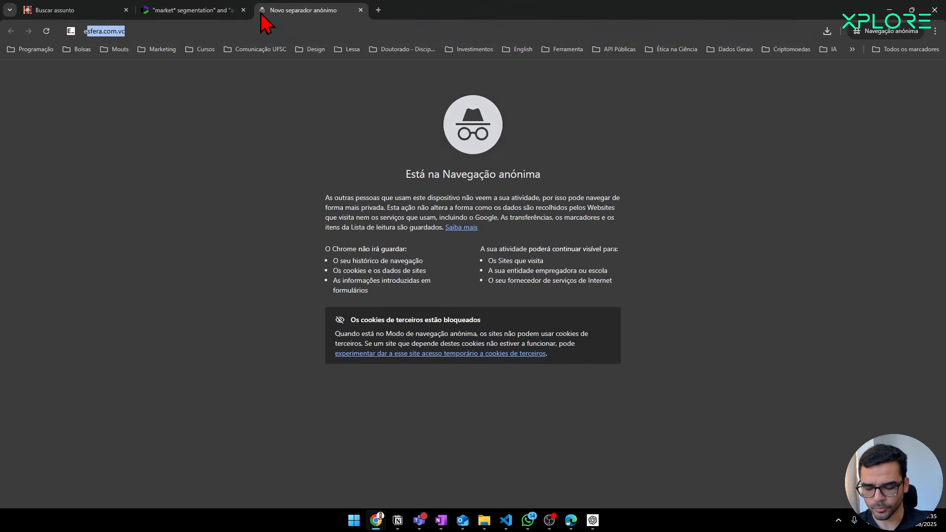
pyautogui.write('ndnote')
pyautogui.press('Return')
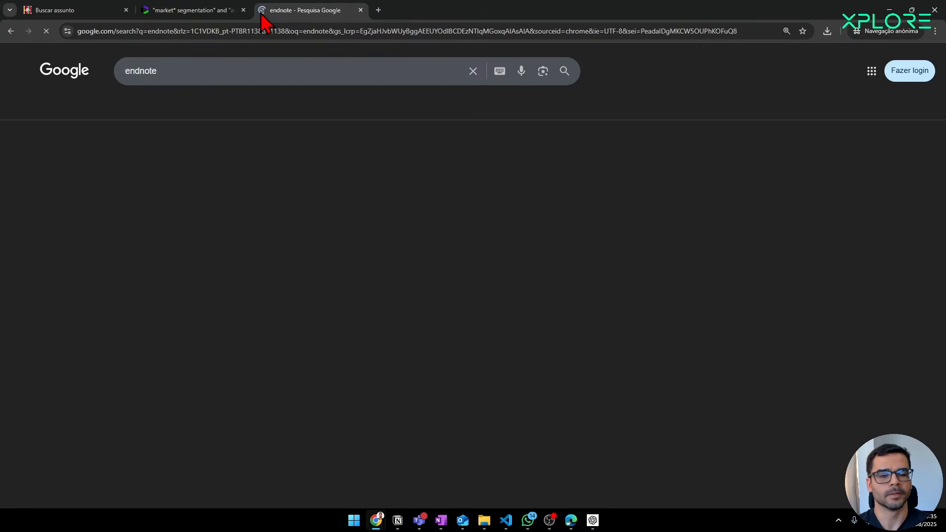
pyautogui.scroll(-1, 166, 205)
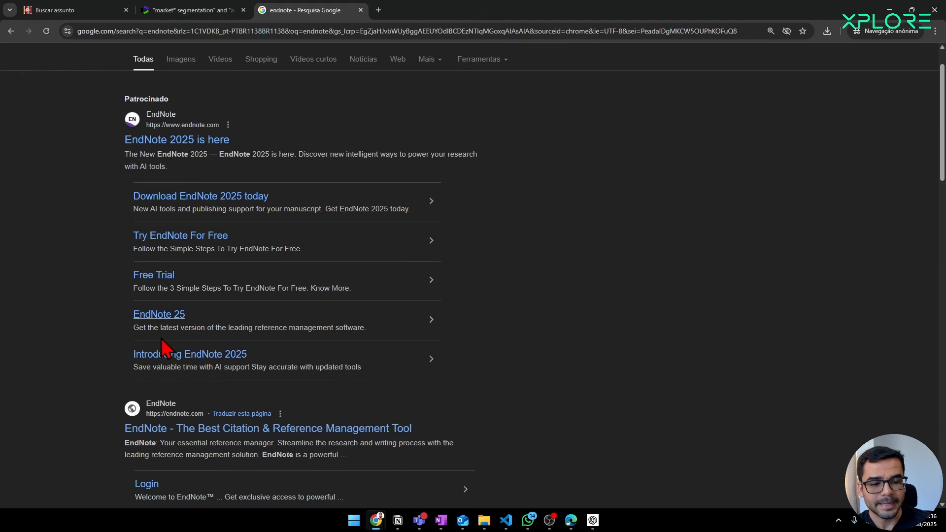
pyautogui.scroll(1, 186, 355)
pyautogui.click(177, 10)
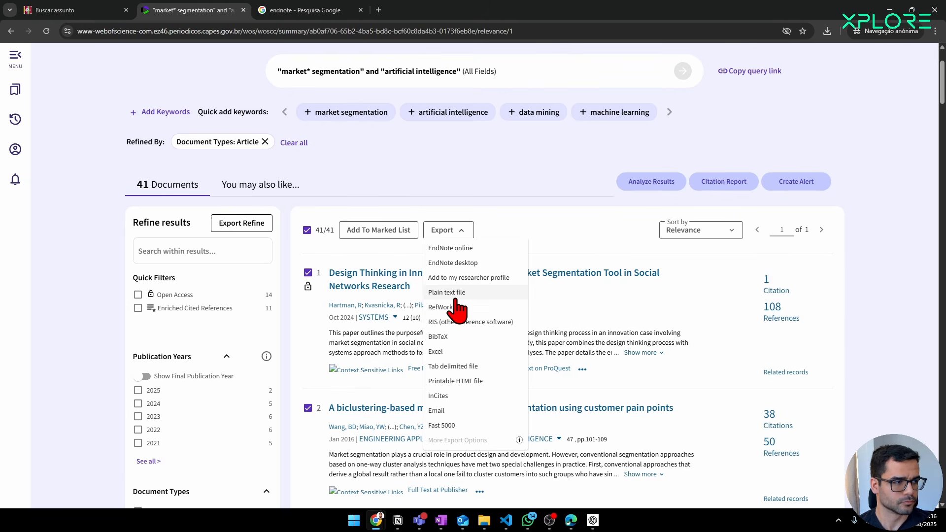
pyautogui.scroll(2, 788, 96)
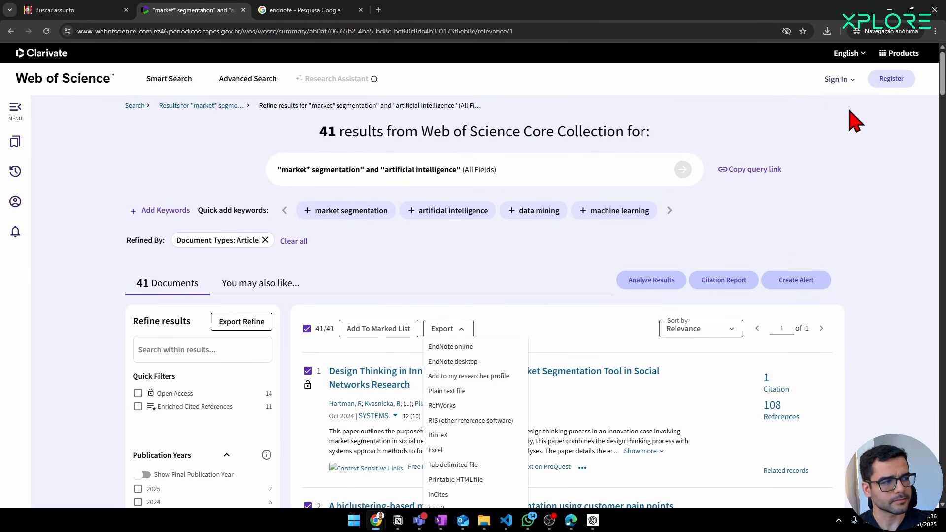
pyautogui.scroll(-1, 567, 296)
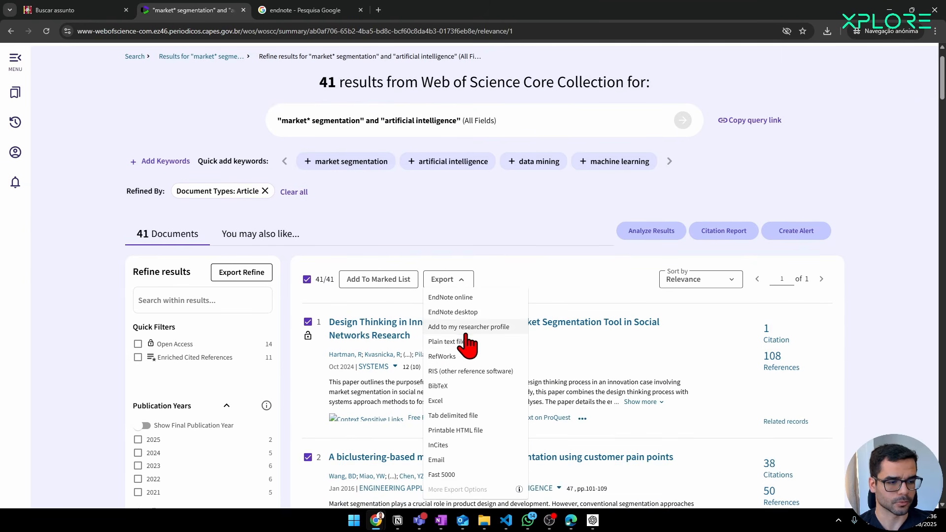
pyautogui.scroll(-1, 480, 359)
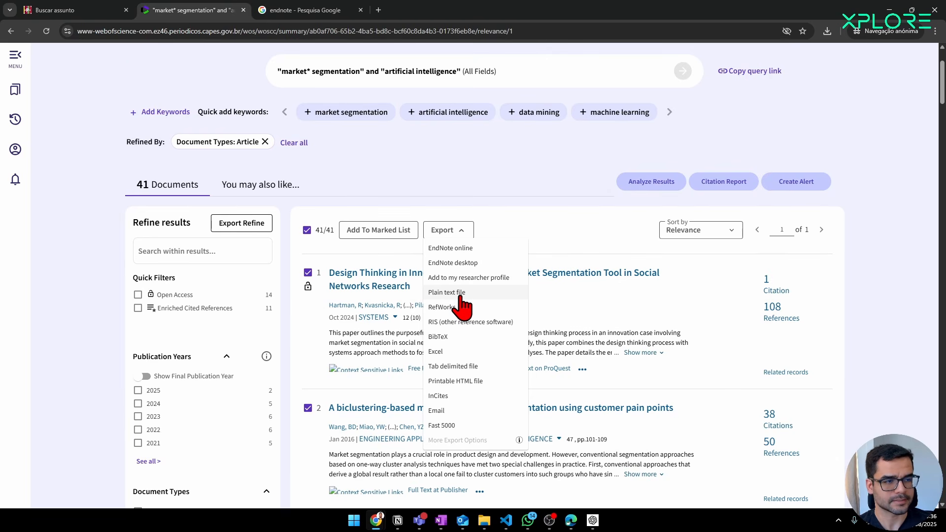
# Step: Open xploredados.com in a new tab and log in to the platform with the registered e-mail
pyautogui.click(378, 11)
pyautogui.press('Return')
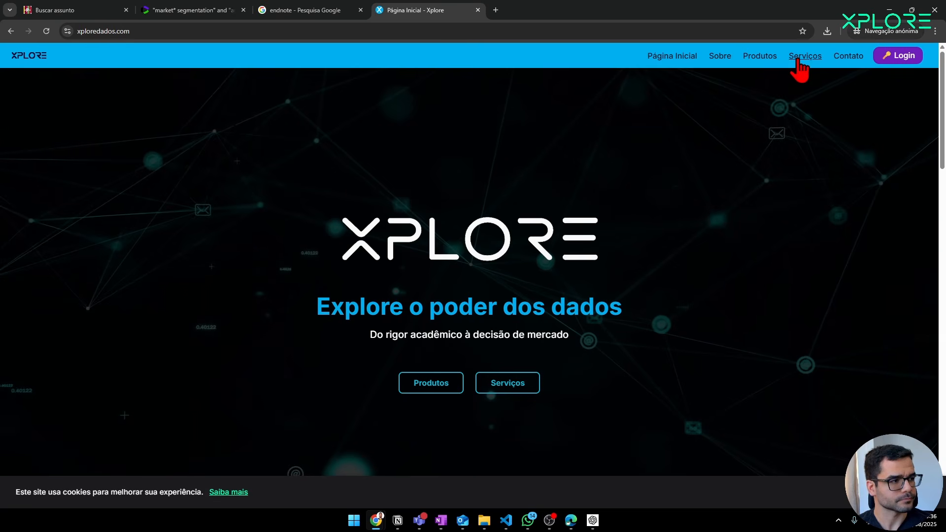
pyautogui.click(894, 57)
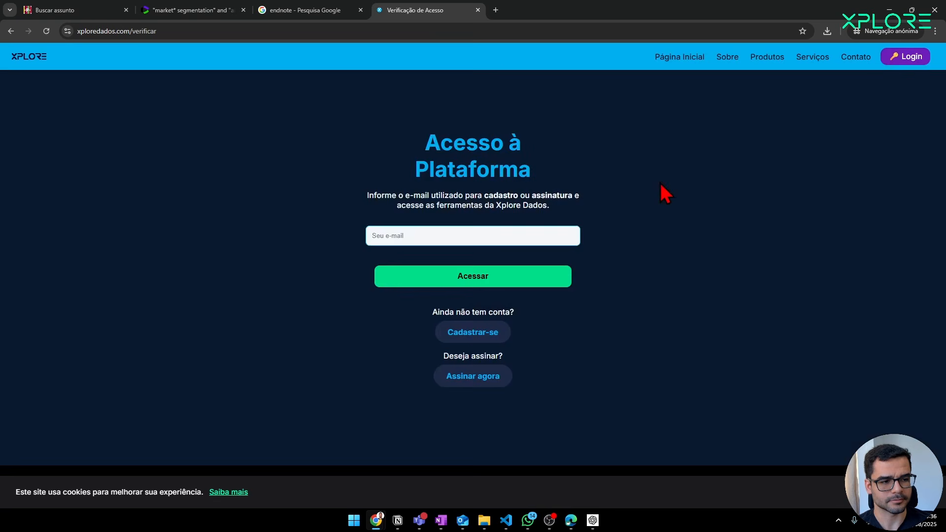
pyautogui.click(429, 245)
pyautogui.click(447, 261)
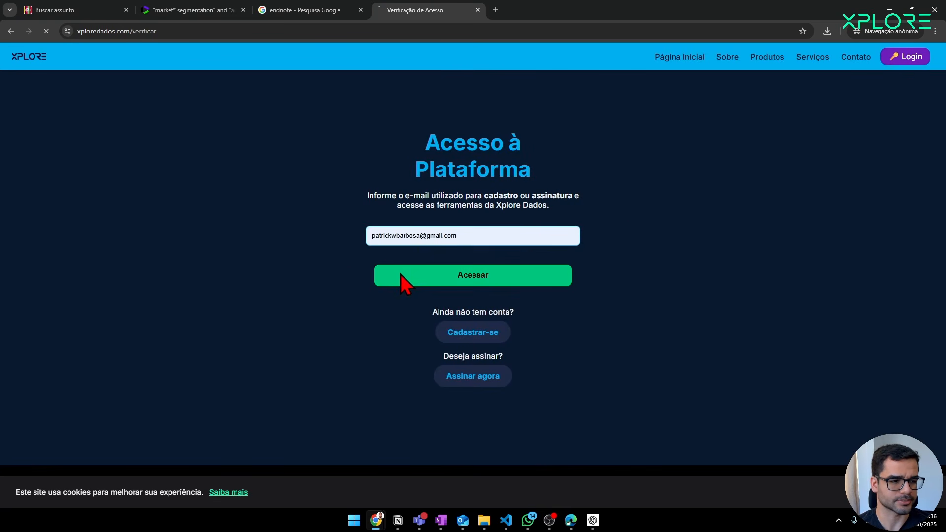
pyautogui.click(401, 278)
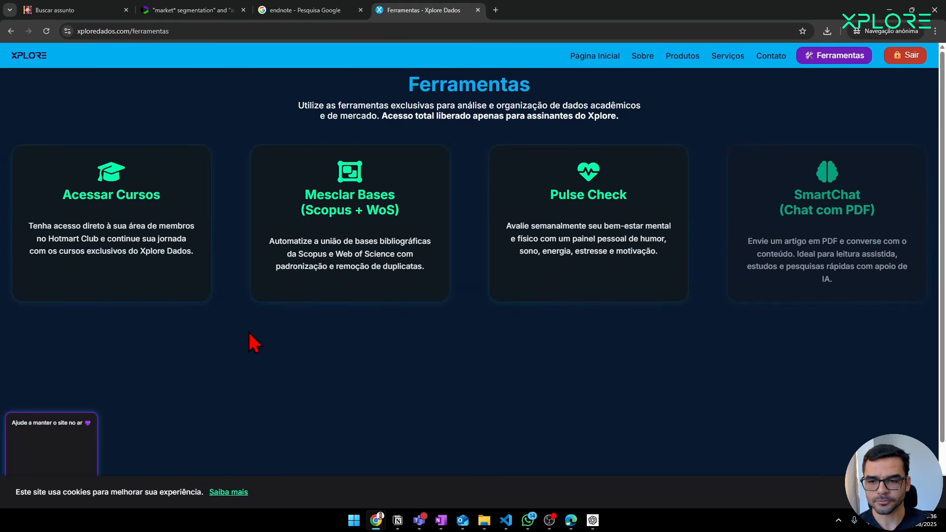
# Step: Open the Mesclar Bases (Scopus + WoS) tool and choose scopus.csv as the Scopus file and savedrecs (1).txt as the Web of Science file
pyautogui.click(311, 278)
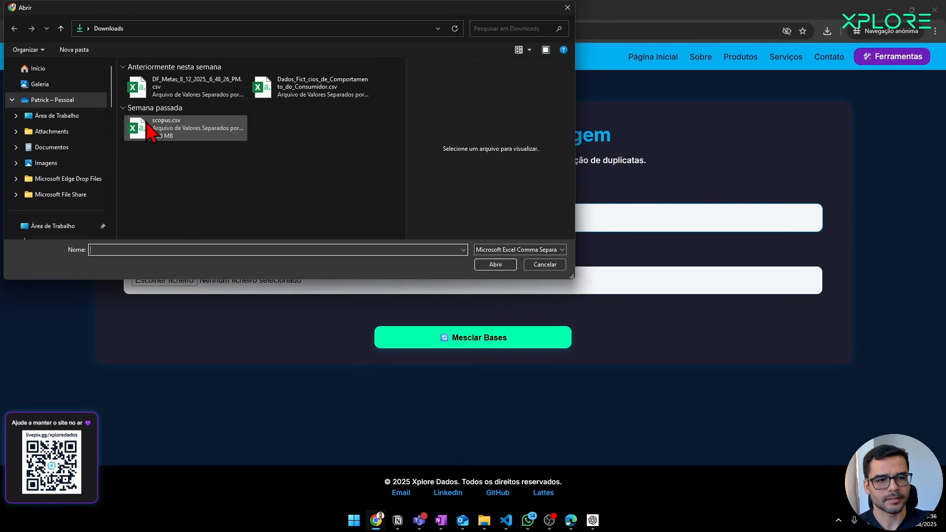
pyautogui.click(212, 138)
pyautogui.click(493, 266)
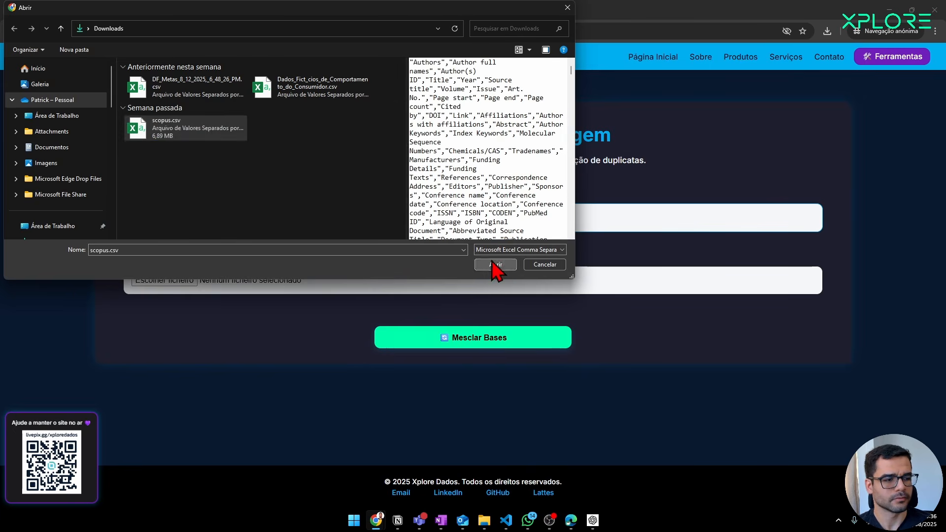
pyautogui.click(164, 280)
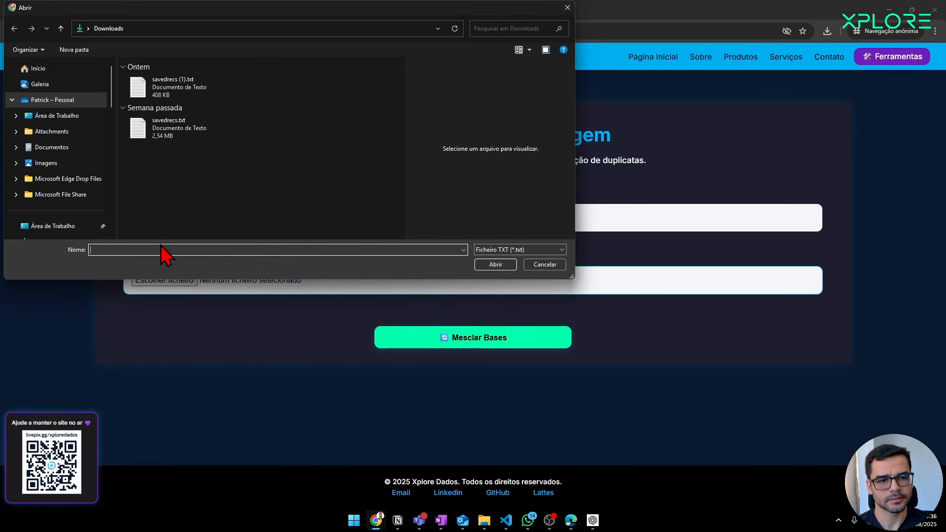
pyautogui.click(183, 88)
pyautogui.click(478, 259)
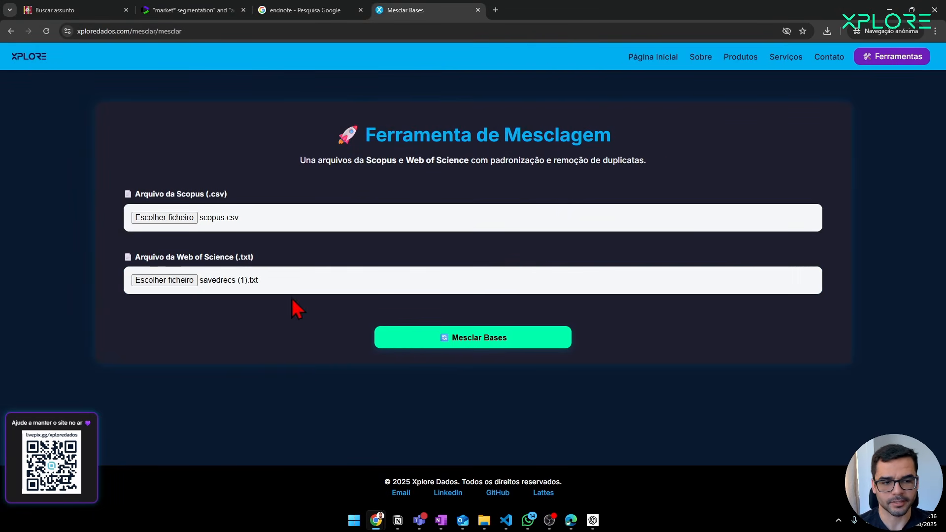
# Step: Merge the chosen Scopus and Web of Science files
pyautogui.moveTo(253, 261); pyautogui.dragTo(180, 261)
pyautogui.click(130, 266)
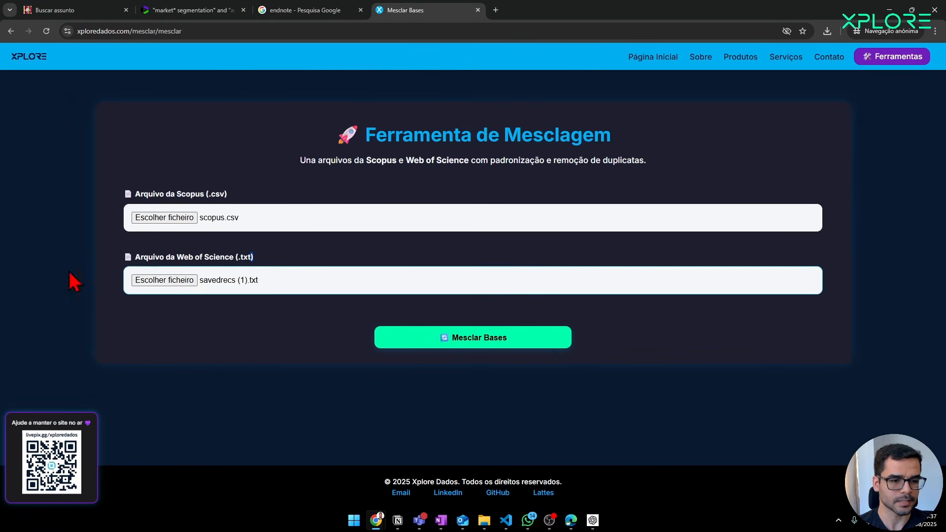
pyautogui.click(435, 344)
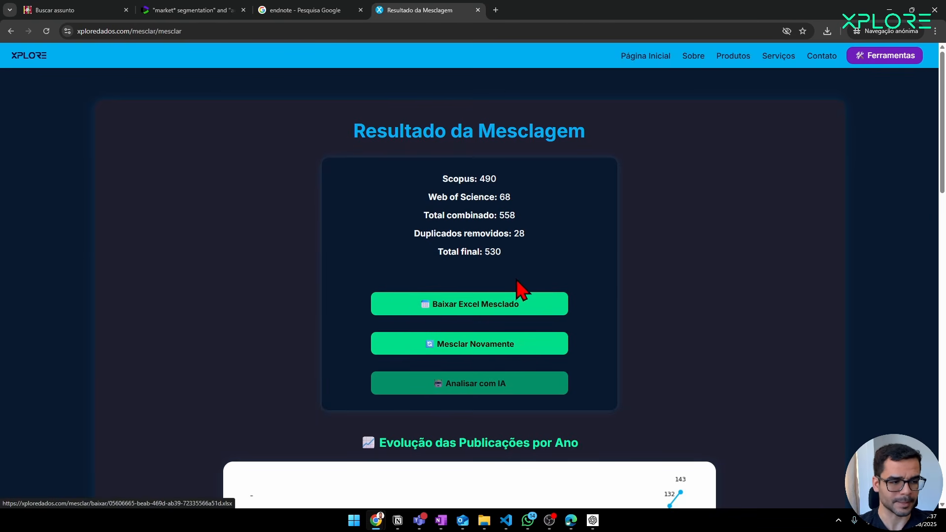
# Step: Check the removed duplicates in the merge summary and download the merged Excel file as base_mesclada.xlsx
pyautogui.moveTo(487, 234); pyautogui.dragTo(425, 234)
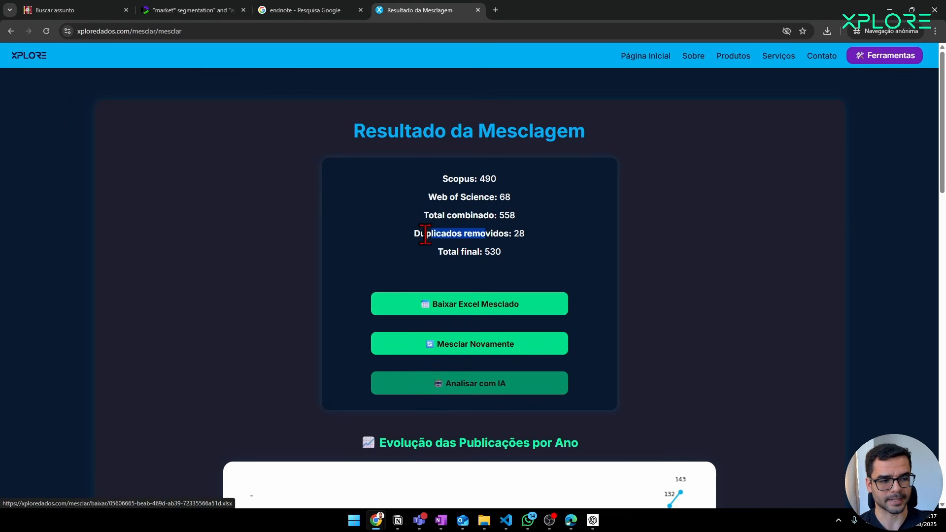
pyautogui.click(387, 252)
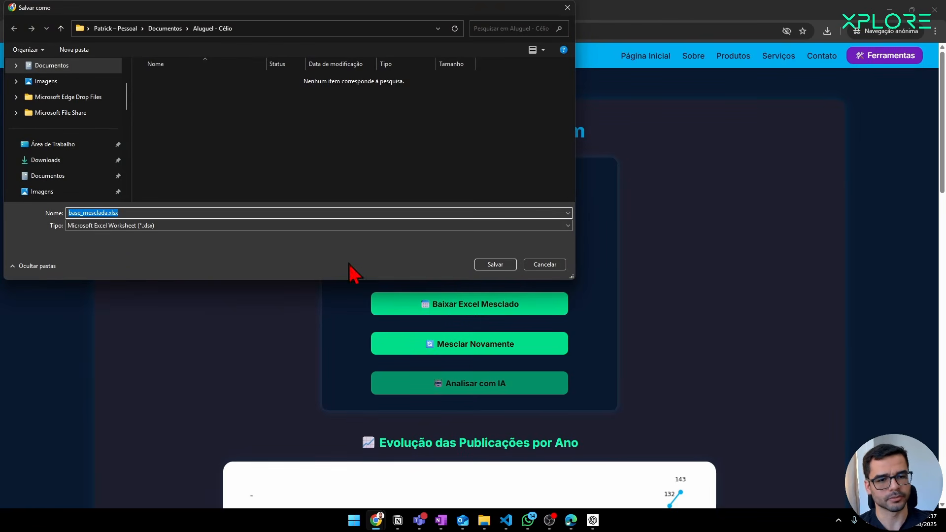
pyautogui.click(497, 267)
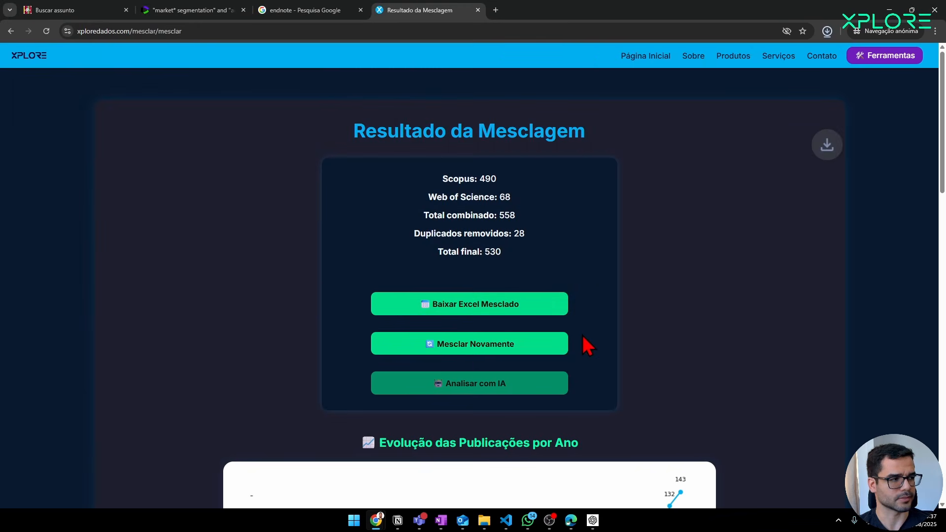
# Step: Return to the Web of Science results and export records 1 to 41 to a RIS file with Full Record content
pyautogui.click(217, 10)
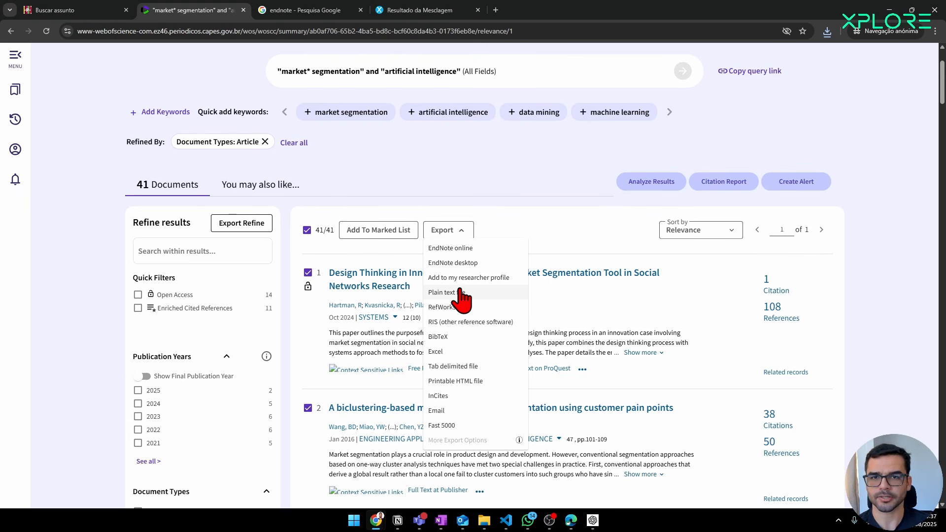
pyautogui.click(462, 323)
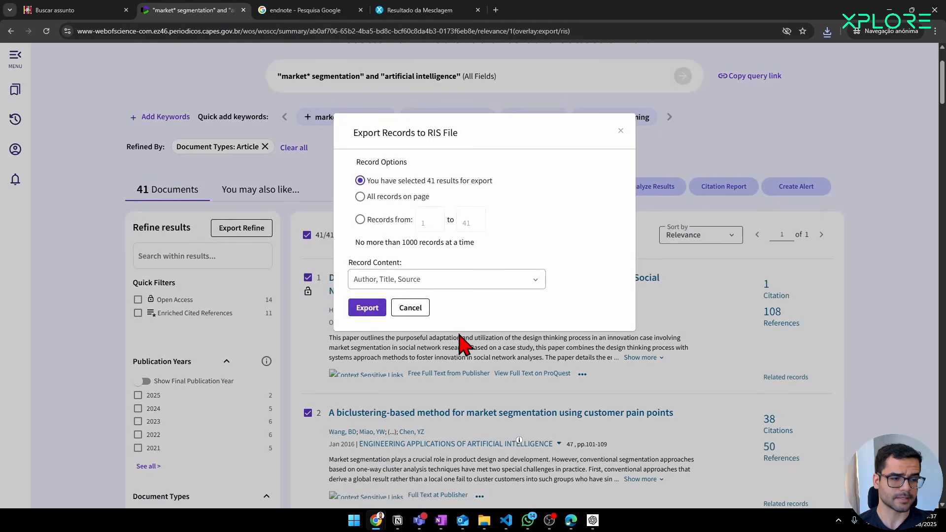
pyautogui.click(382, 223)
pyautogui.click(373, 284)
pyautogui.click(370, 320)
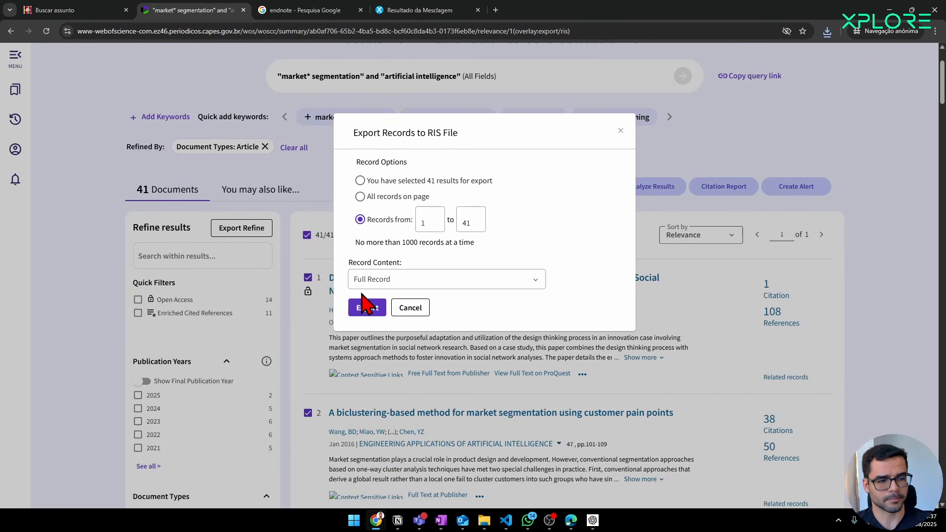
pyautogui.click(365, 305)
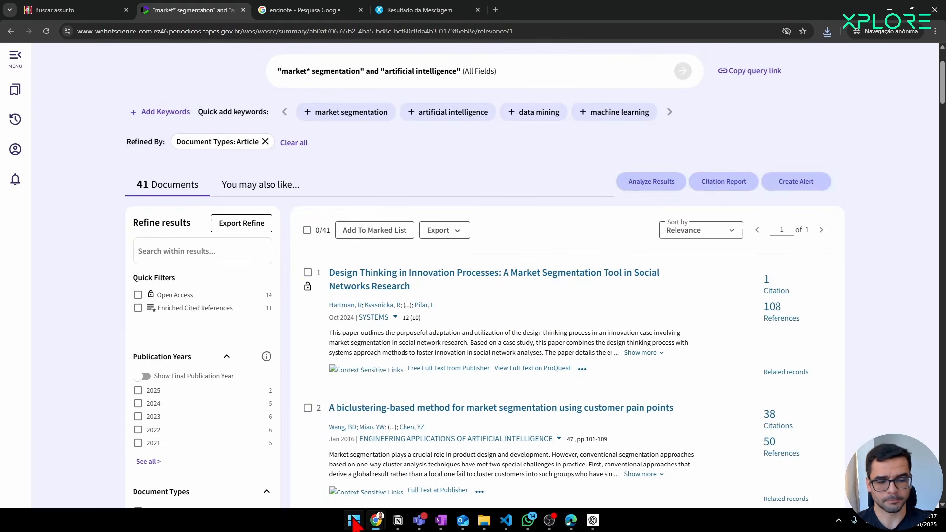
# Step: Find Zotero in the system search and launch it
pyautogui.click(353, 517)
pyautogui.write('zotero')
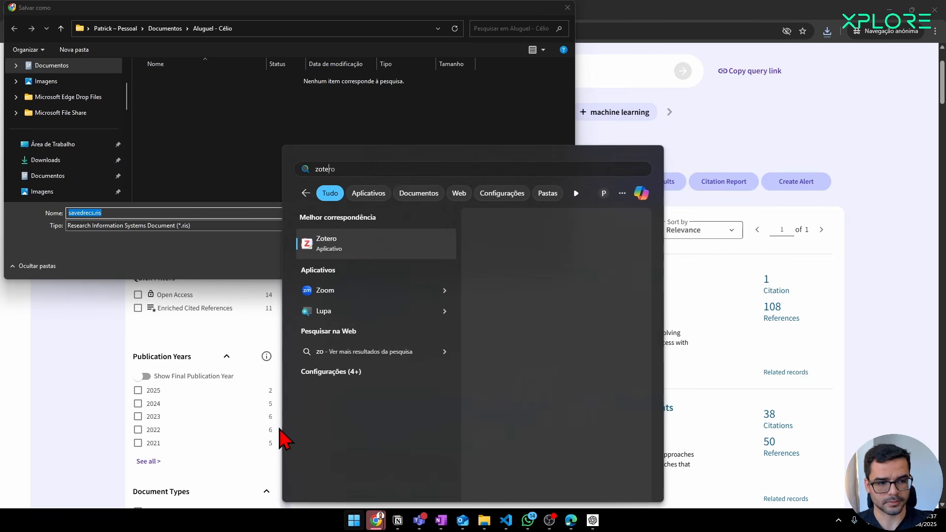
pyautogui.press('Return')
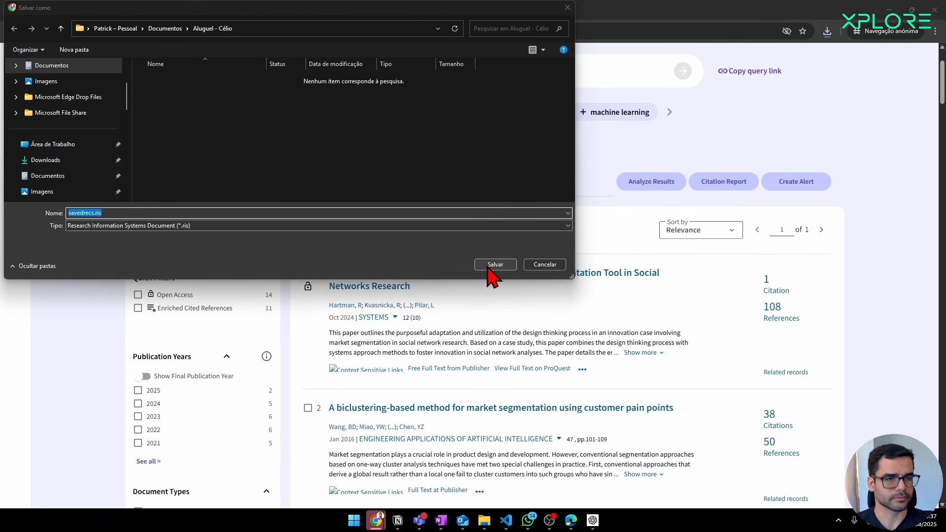
# Step: Save the exported RIS file as savedrecs.ris in the Downloads folder
pyautogui.click(49, 161)
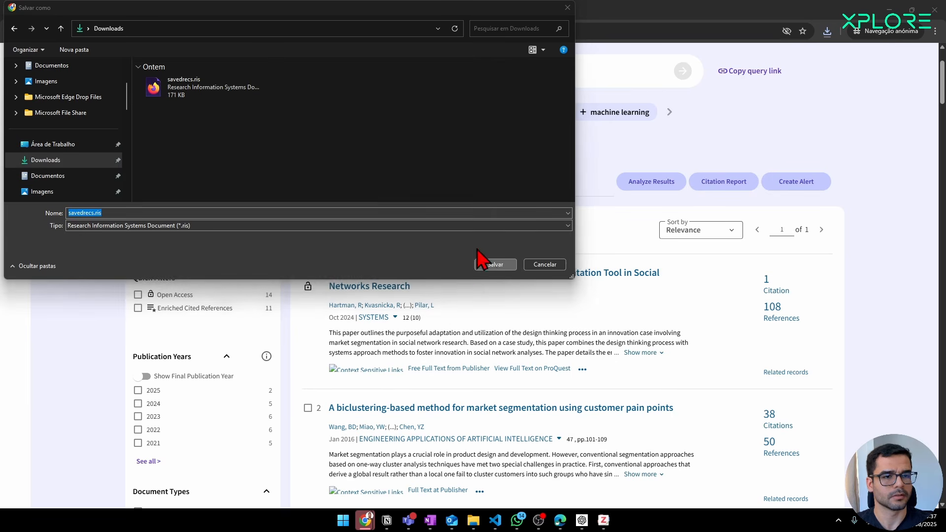
pyautogui.click(488, 264)
pyautogui.click(494, 258)
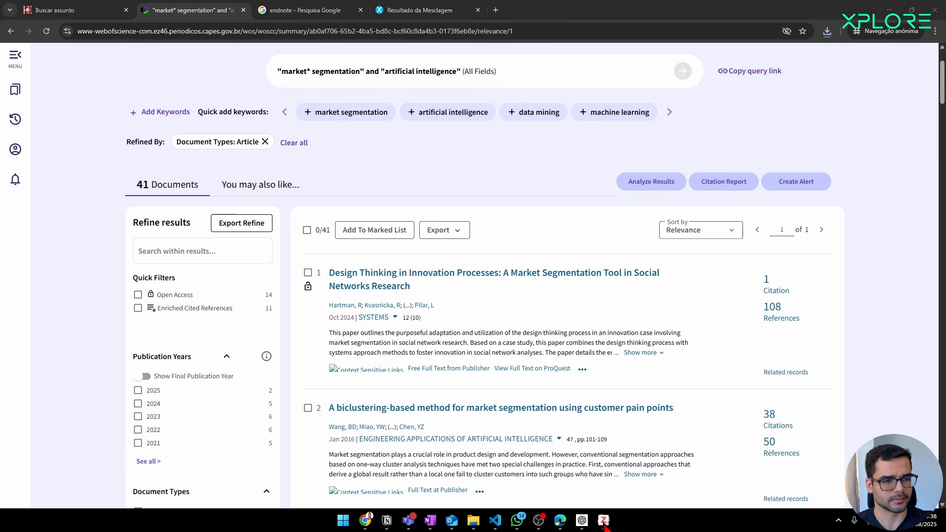
# Step: Switch to Zotero and open the base_segmentartion collection
pyautogui.click(604, 521)
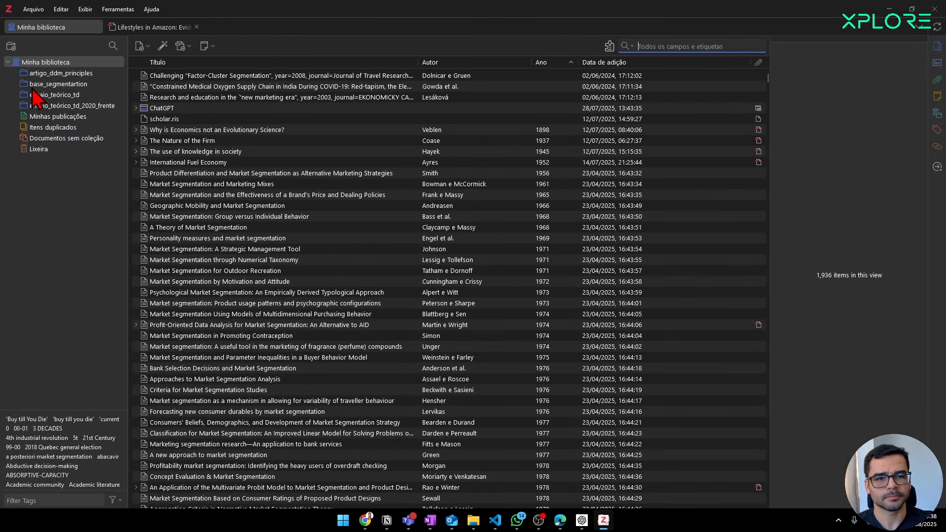
pyautogui.click(57, 116)
pyautogui.click(58, 85)
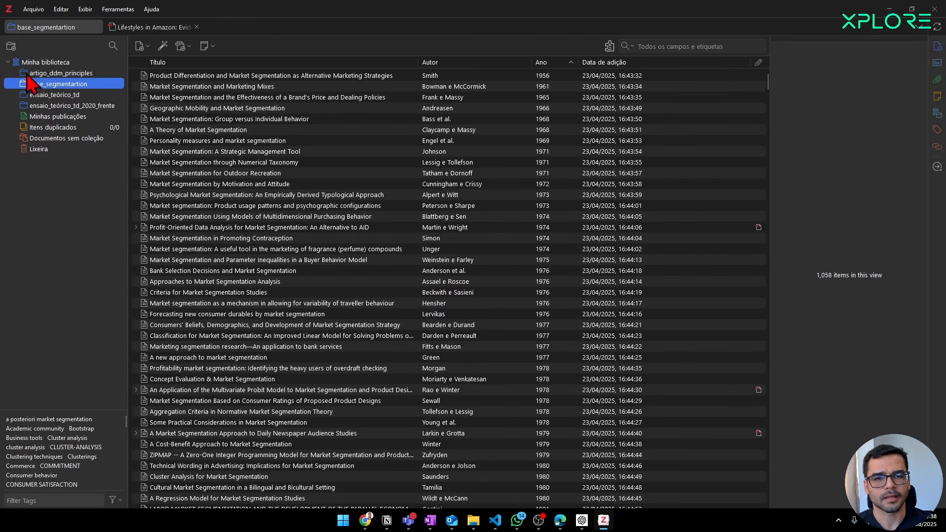
# Step: Create a new collection named teste inside base_segmentartion
pyautogui.click(10, 46)
pyautogui.write('teste')
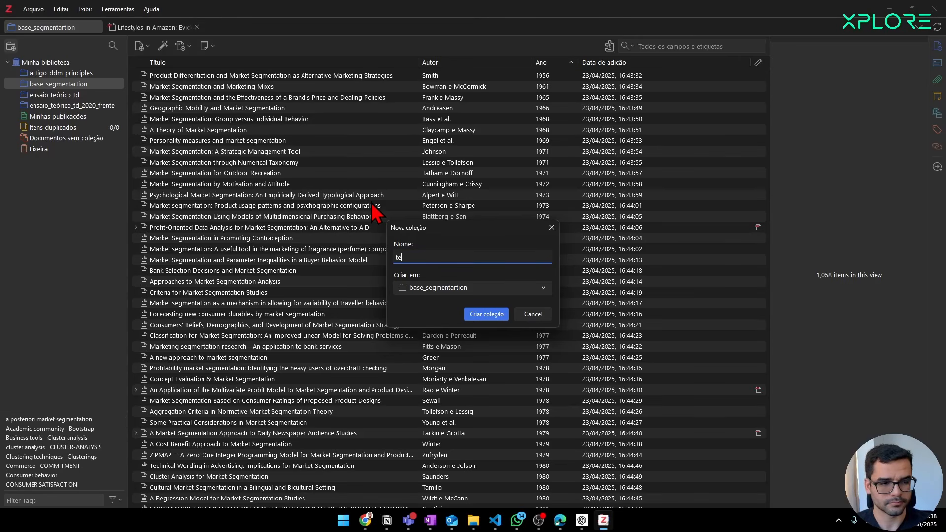
pyautogui.press('Return')
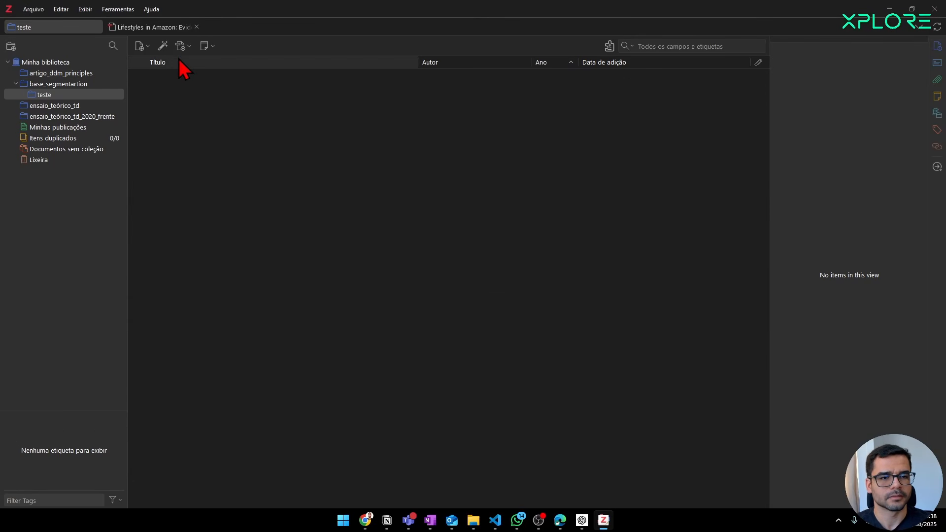
# Step: Start a Zotero import with the option to import from a file (BibTeX, RIS, Zotero RDF, etc.)
pyautogui.click(147, 47)
pyautogui.click(145, 46)
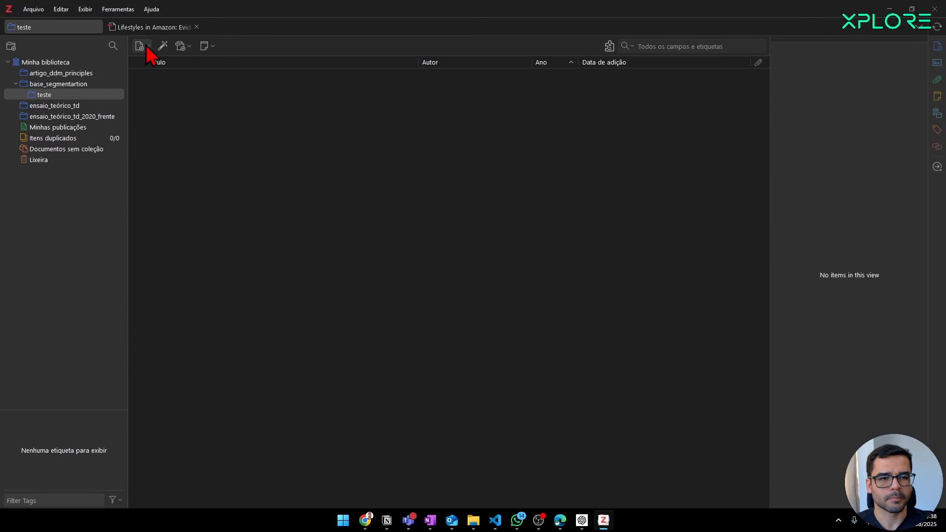
pyautogui.click(38, 11)
pyautogui.moveTo(35, 11)
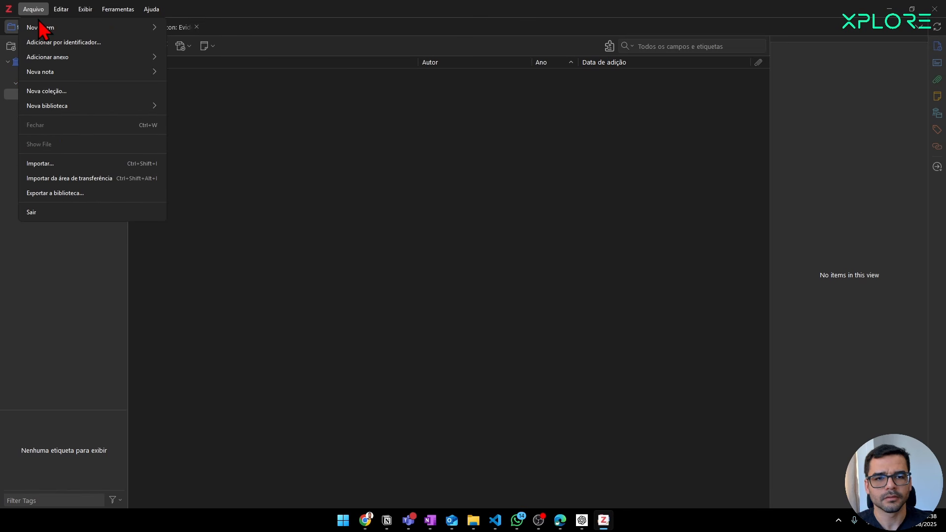
pyautogui.click(89, 165)
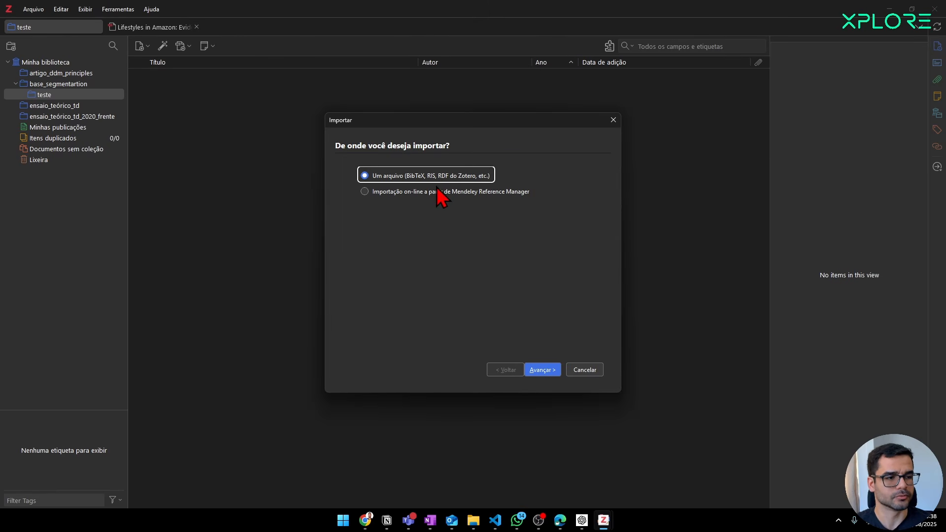
# Step: Check the browser's recent downloads for the exported savedrecs.ris file and return to the Zotero import
pyautogui.hotkey('alt', 'Tab')
pyautogui.hotkey('alt', 'Tab')
pyautogui.click(466, 153)
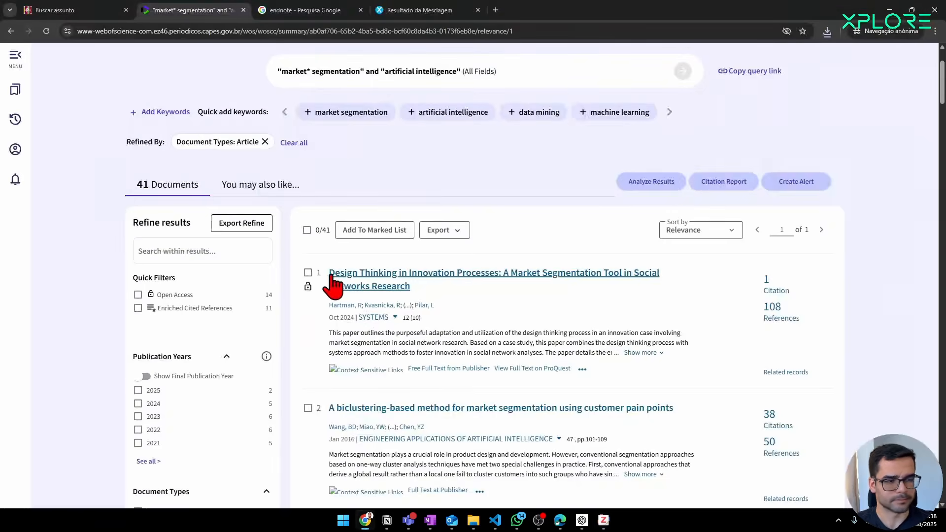
pyautogui.click(827, 31)
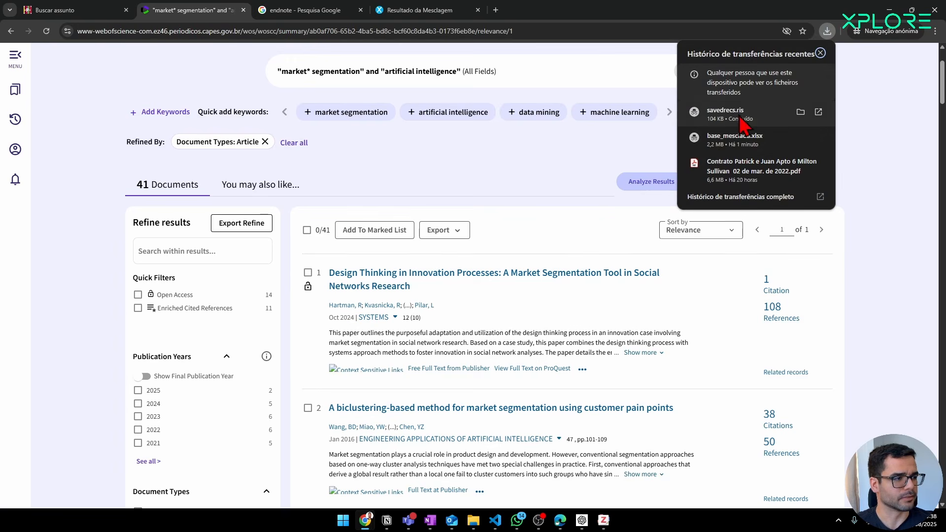
pyautogui.click(750, 159)
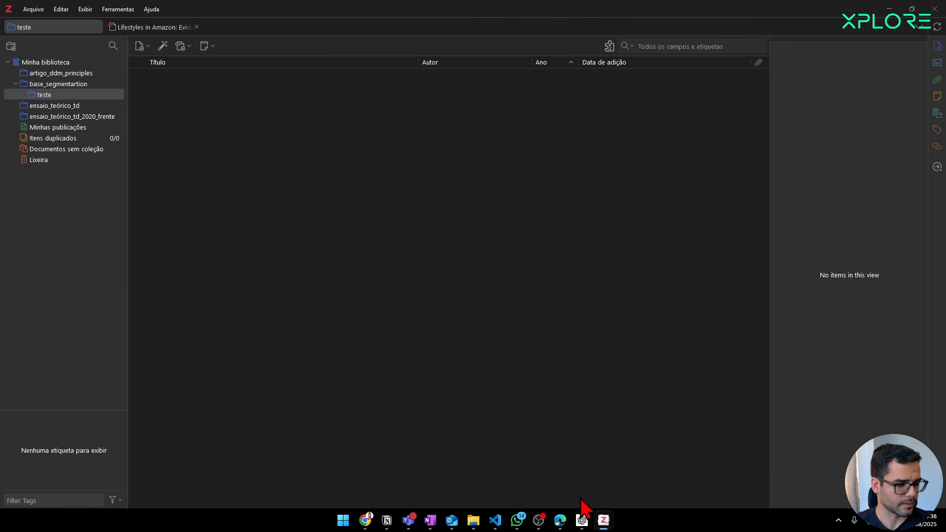
pyautogui.moveTo(605, 495)
pyautogui.click(632, 449)
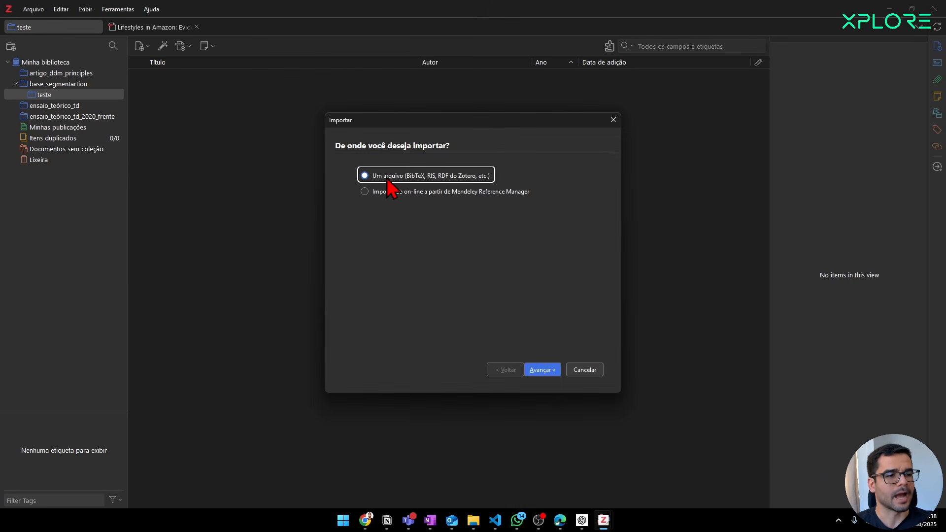
# Step: Import savedrecs.ris from the Downloads folder into Zotero, dismissing the duplicate-items dialog without applying a choice
pyautogui.click(532, 373)
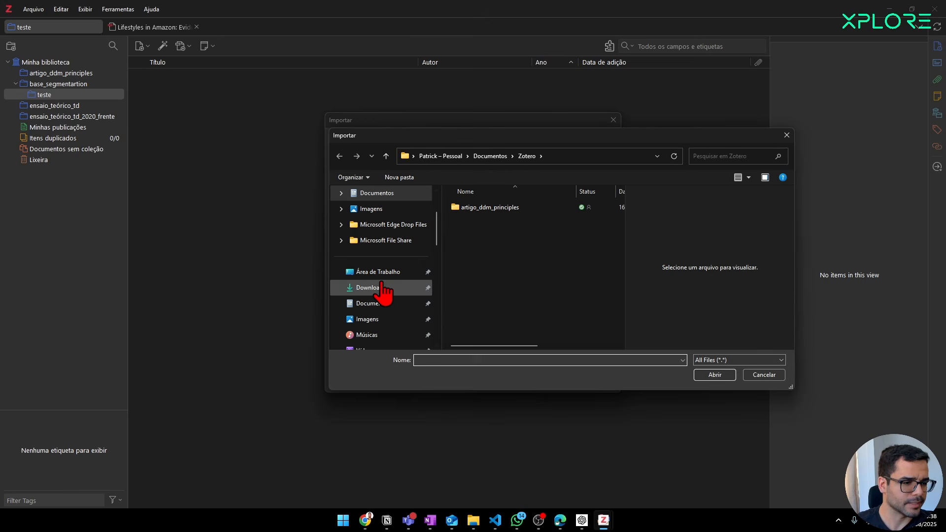
pyautogui.click(382, 286)
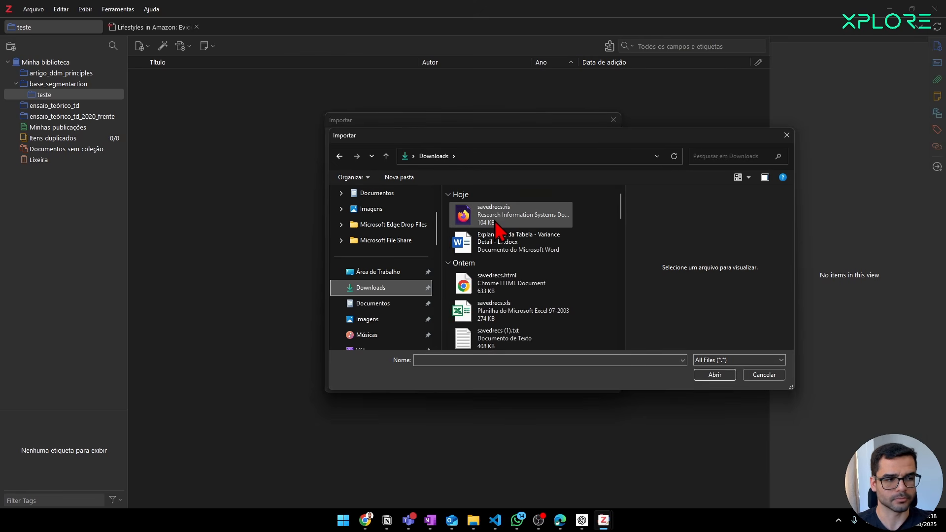
pyautogui.click(530, 224)
pyautogui.click(723, 375)
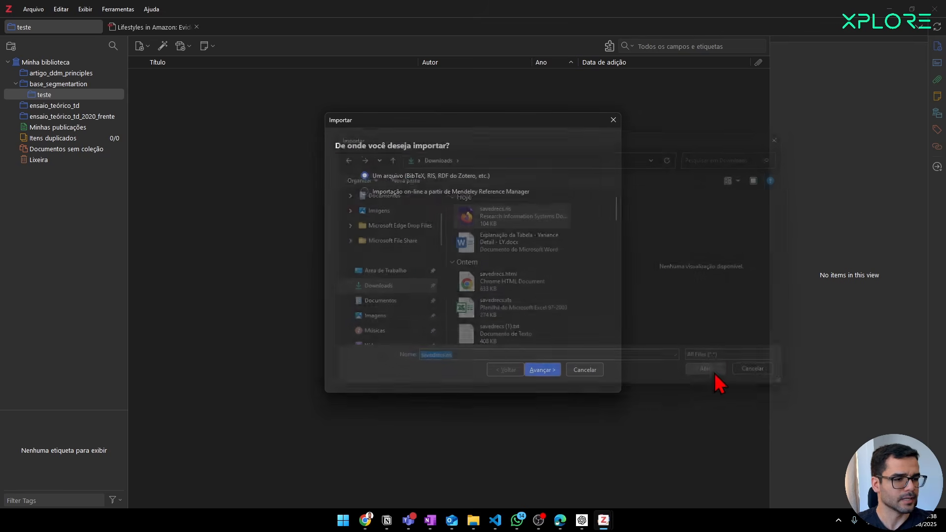
pyautogui.click(543, 376)
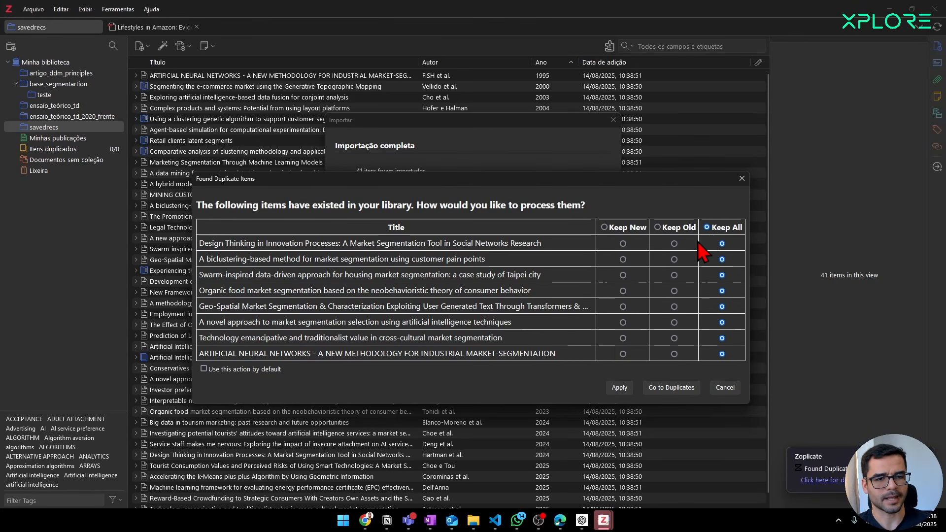
pyautogui.click(742, 179)
pyautogui.click(588, 371)
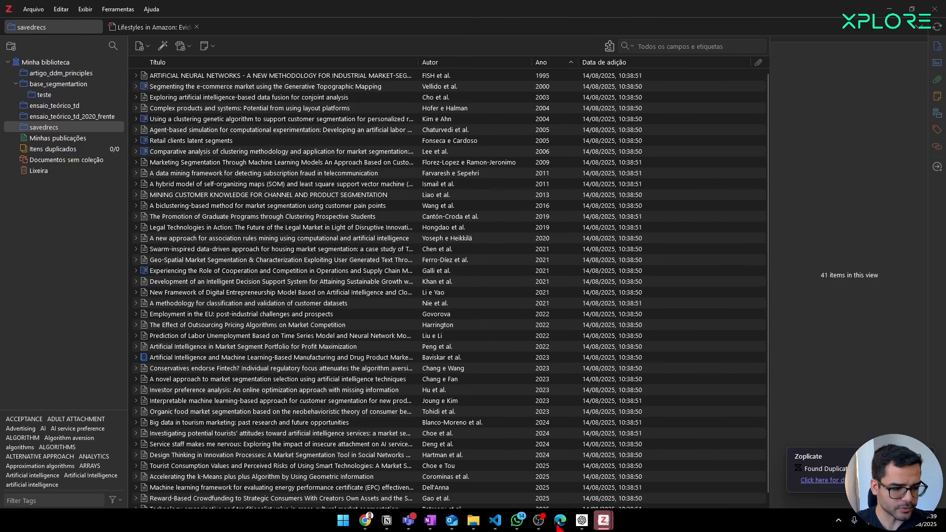
# Step: Switch to the Web of Science results and export records 1 to 41 to Excel with Full Record content, saving as savedrecs (1).xls in Downloads
pyautogui.moveTo(373, 526)
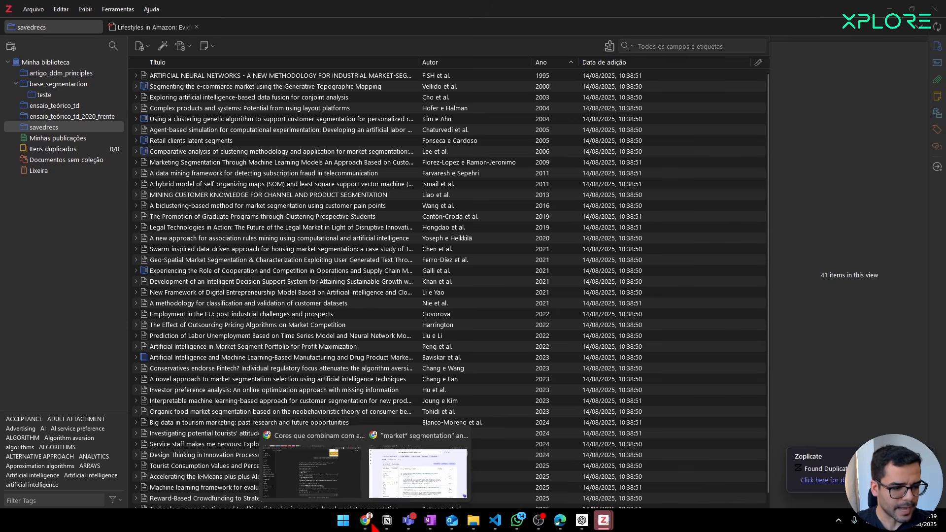
pyautogui.click(389, 483)
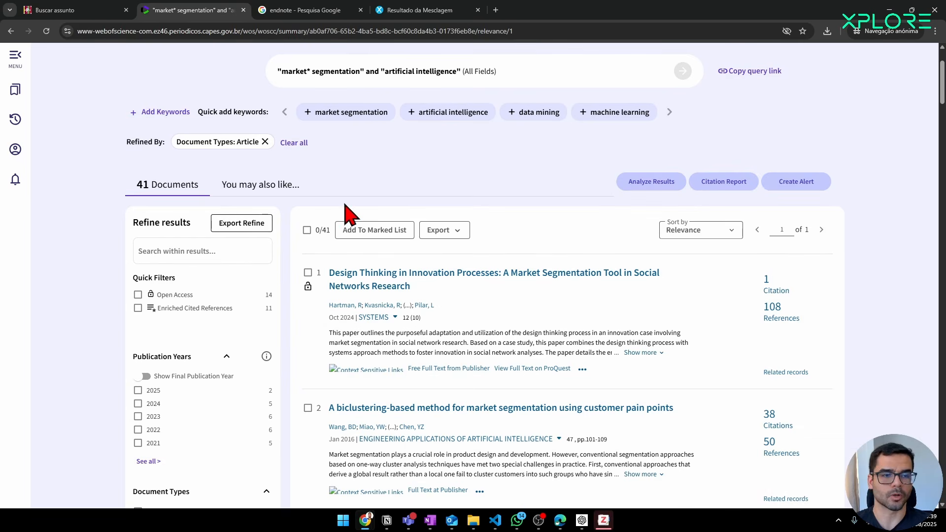
pyautogui.click(442, 231)
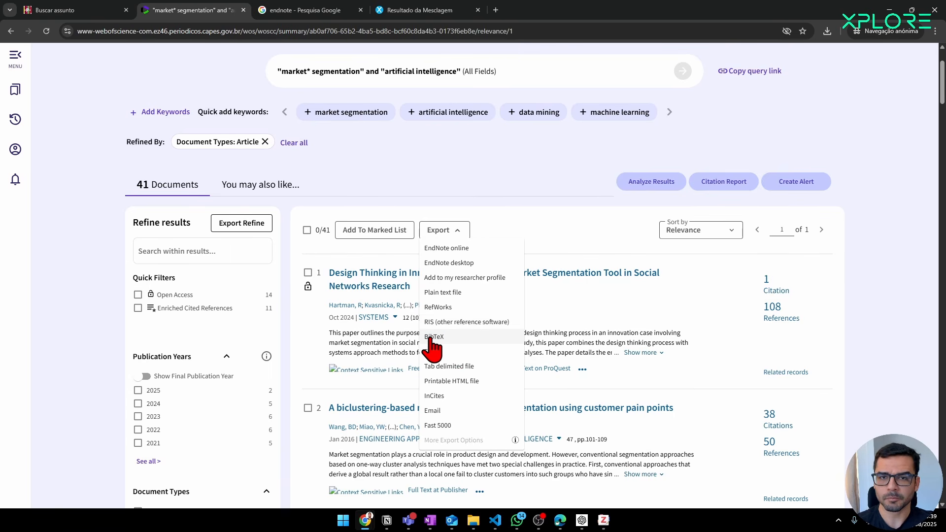
pyautogui.click(468, 352)
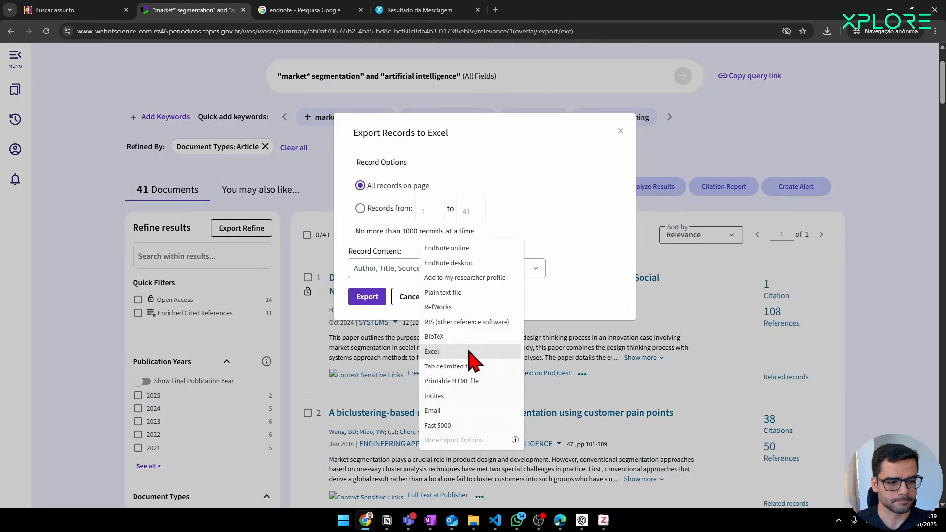
pyautogui.click(361, 208)
pyautogui.click(387, 268)
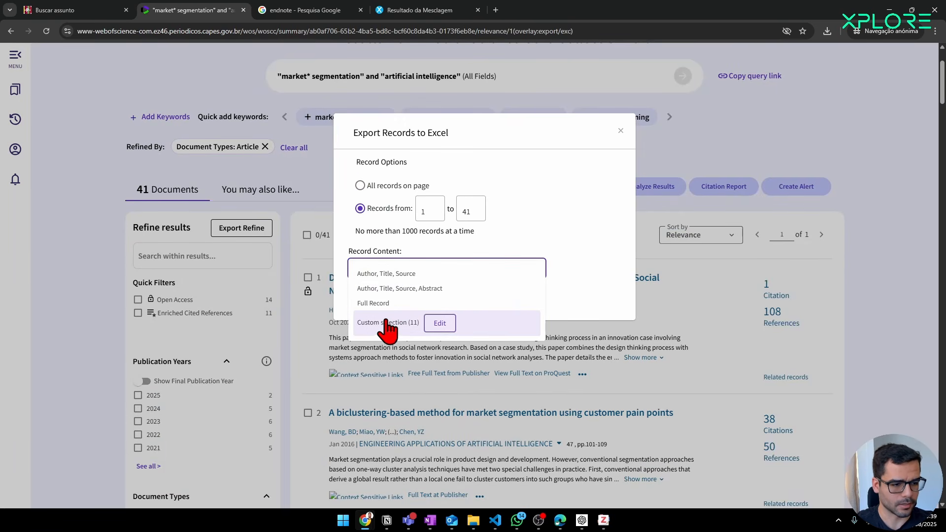
pyautogui.click(375, 303)
pyautogui.click(365, 297)
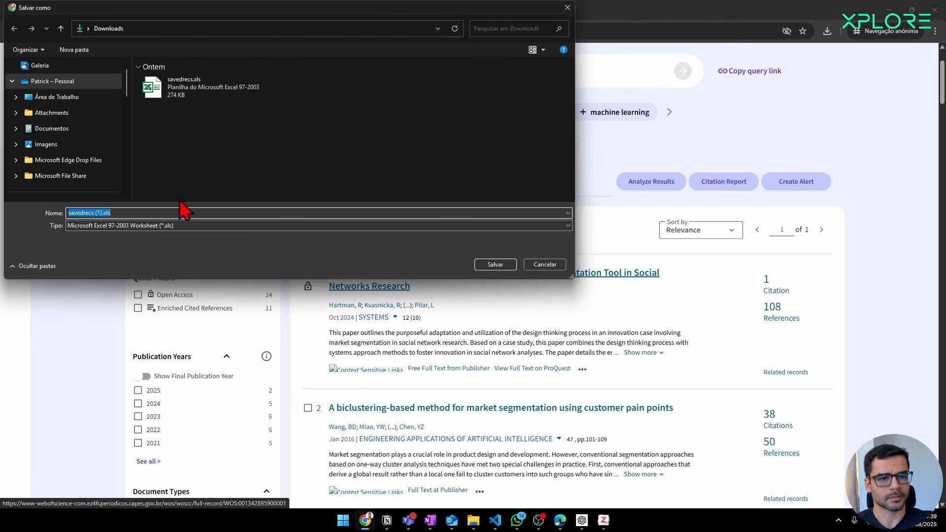
pyautogui.click(494, 265)
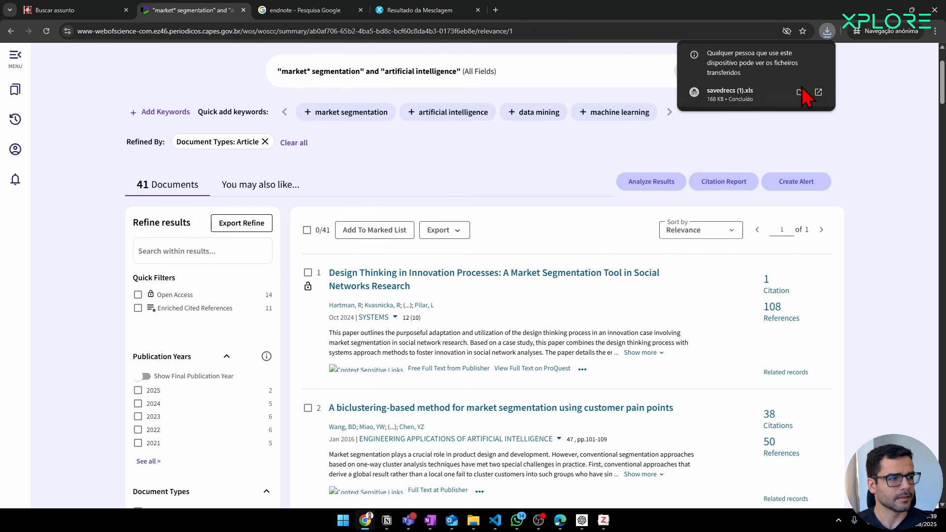
# Step: Open savedrecs (1).xls from the Downloads folder in Excel and bring the workbook to the front
pyautogui.click(426, 231)
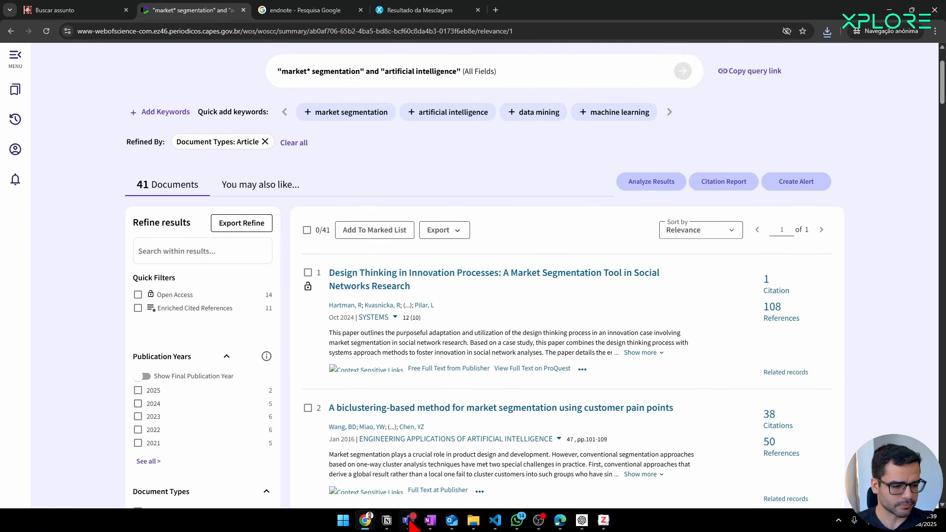
pyautogui.click(474, 521)
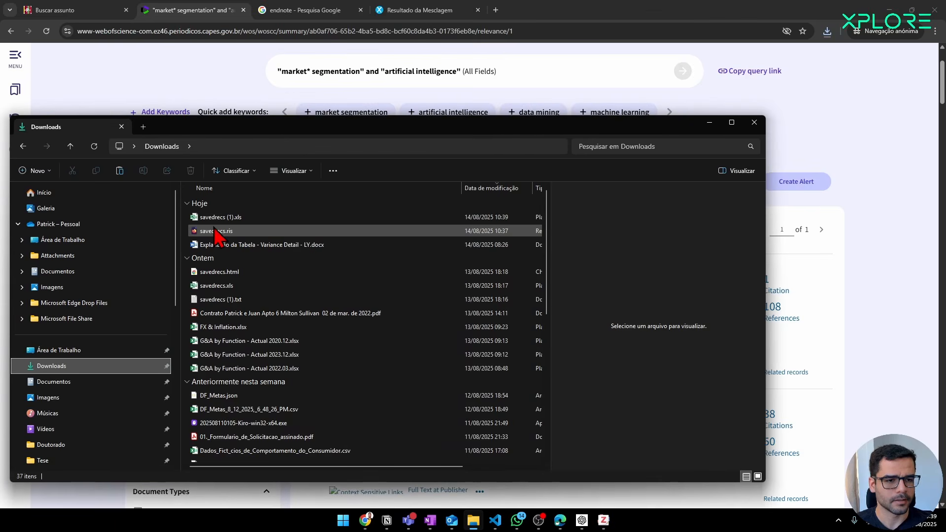
pyautogui.moveTo(217, 218); pyautogui.dragTo(673, 110)
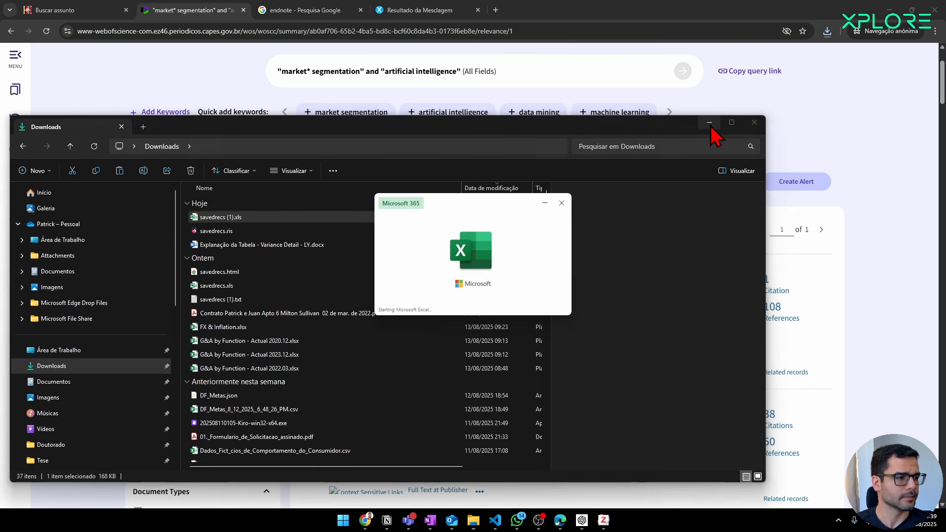
pyautogui.click(711, 125)
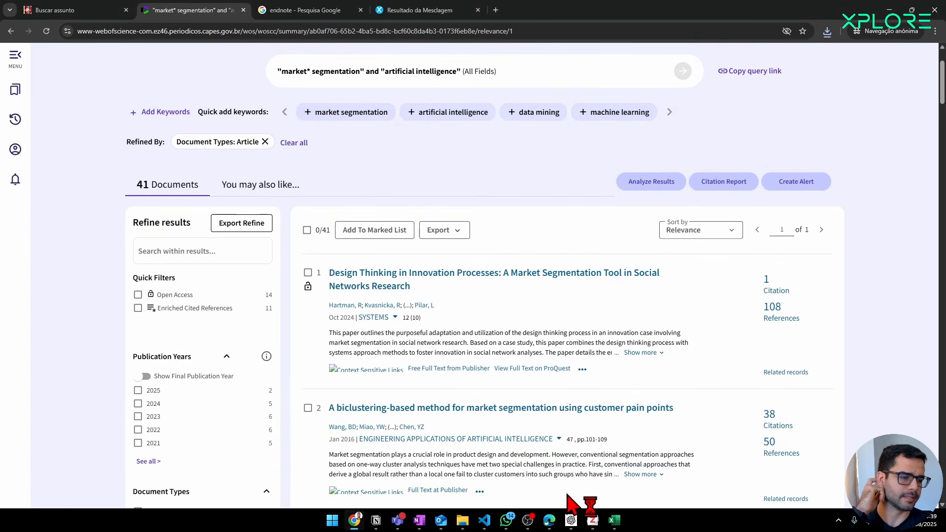
pyautogui.click(614, 520)
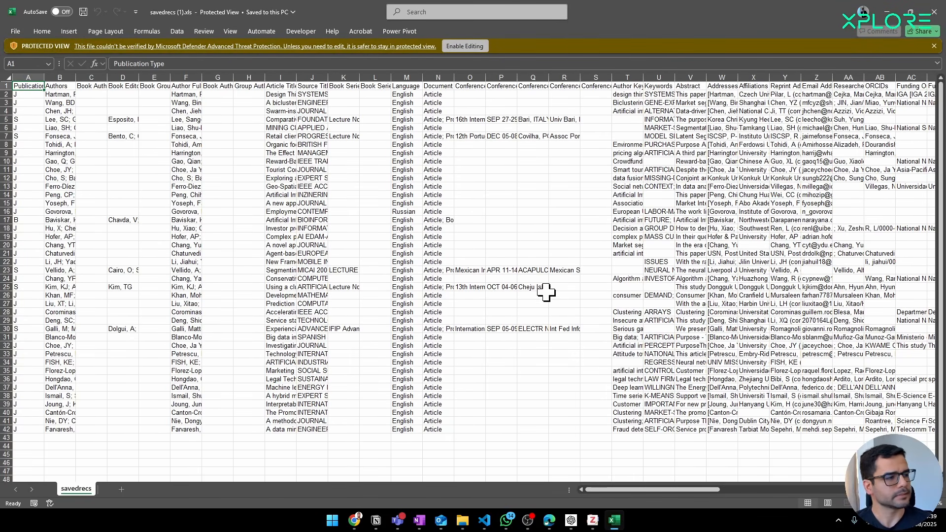
# Step: Select the Authors, Author Full Names, Article Title, Source Title, both keyword and Abstract columns together in the protected sheet
pyautogui.moveTo(678, 490); pyautogui.dragTo(491, 497)
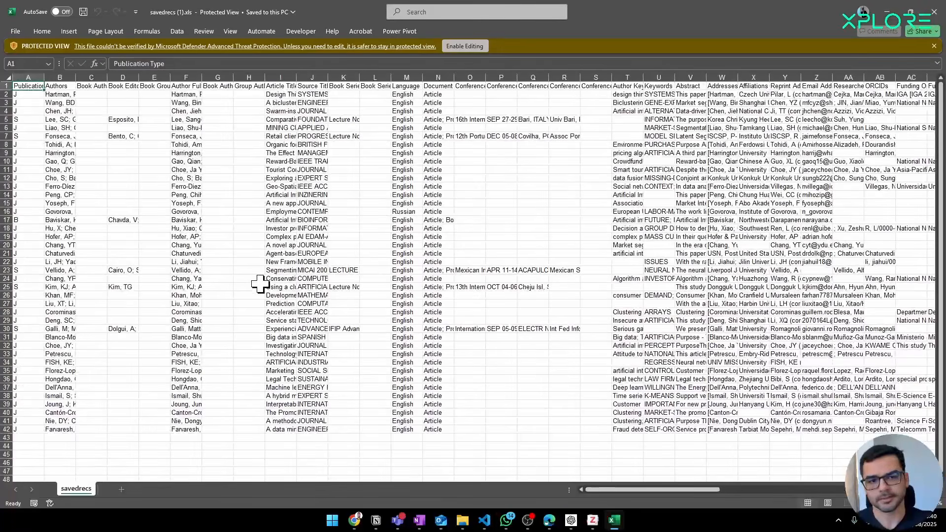
pyautogui.click(64, 77)
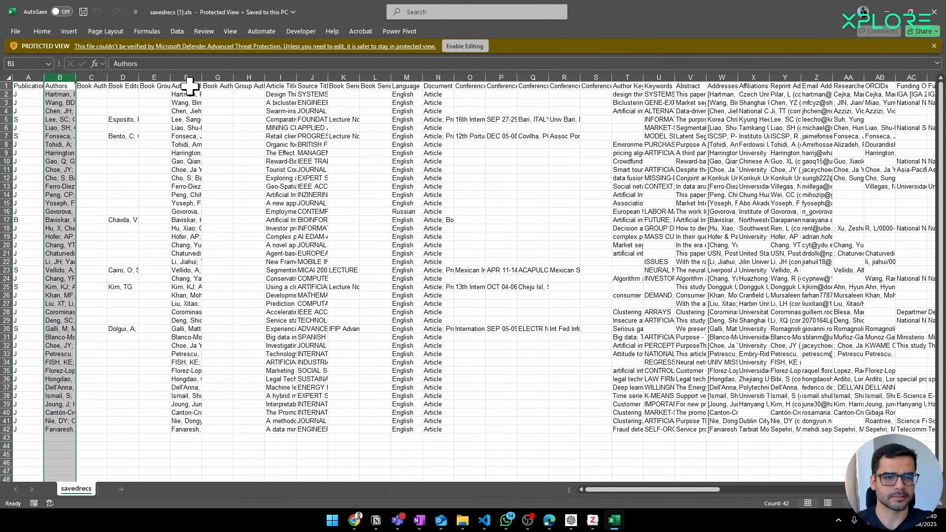
pyautogui.keyDown('ctrl'); pyautogui.click(178, 69); pyautogui.keyUp('ctrl')
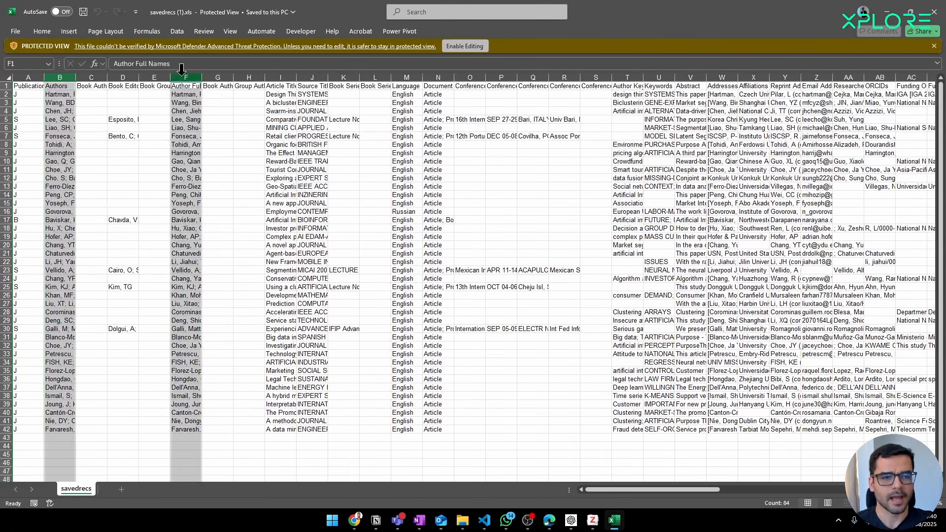
pyautogui.keyDown('ctrl'); pyautogui.click(284, 79); pyautogui.keyUp('ctrl')
pyautogui.keyDown('ctrl'); pyautogui.click(312, 79); pyautogui.keyUp('ctrl')
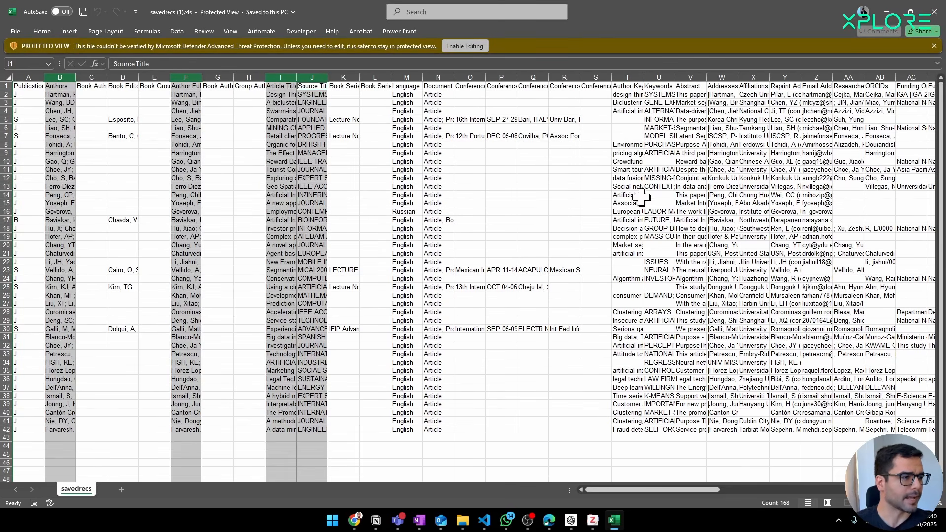
pyautogui.keyDown('ctrl'); pyautogui.click(627, 74); pyautogui.keyUp('ctrl')
pyautogui.keyDown('ctrl'); pyautogui.click(659, 77); pyautogui.keyUp('ctrl')
pyautogui.keyDown('ctrl'); pyautogui.click(691, 74); pyautogui.keyUp('ctrl')
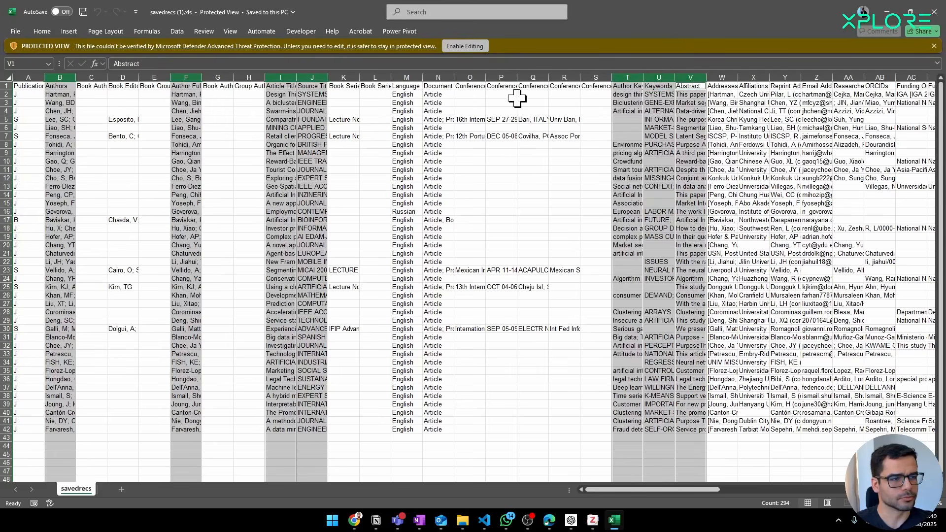
# Step: Enable editing and copy the Authors, Author Full Names, Article Title, Source Title, Author Keywords, Keywords Plus and Abstract columns into a new sheet
pyautogui.click(471, 46)
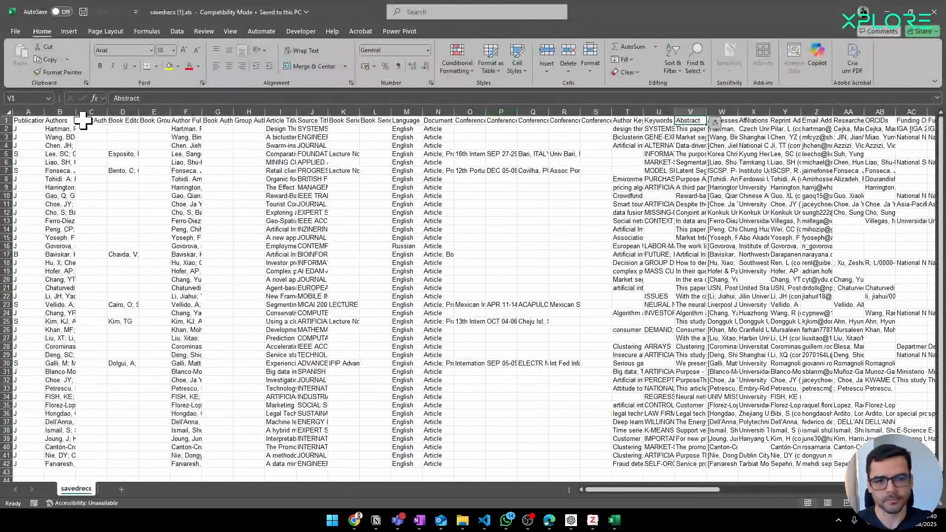
pyautogui.click(60, 112)
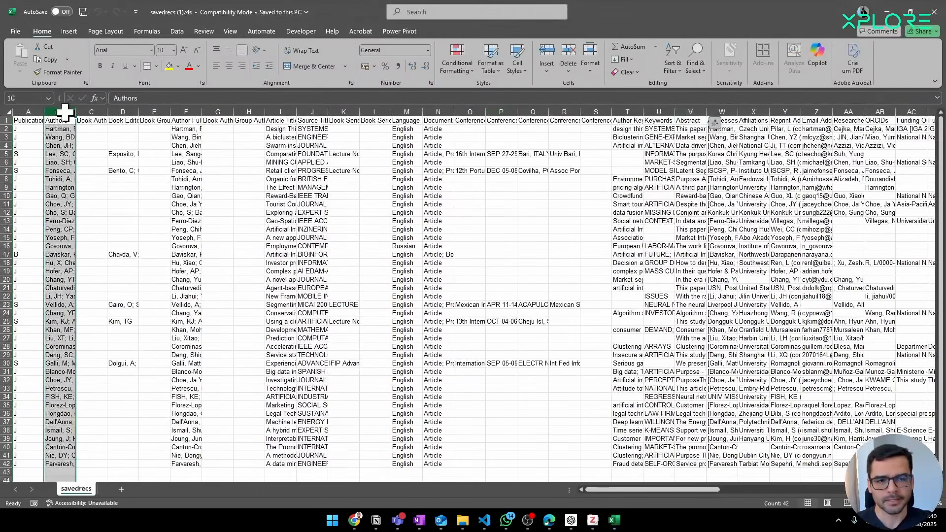
pyautogui.click(186, 109)
pyautogui.click(60, 110)
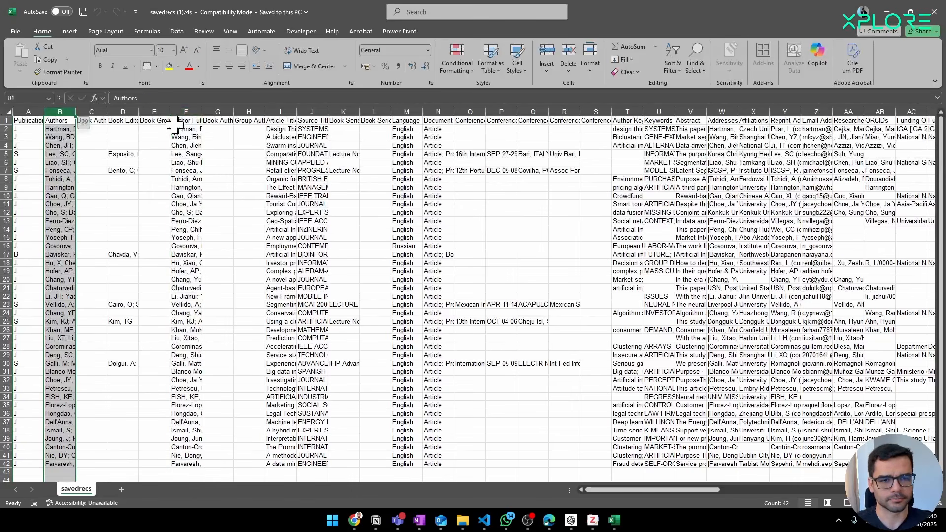
pyautogui.keyDown('ctrl'); pyautogui.click(185, 109); pyautogui.keyUp('ctrl')
pyautogui.keyDown('ctrl'); pyautogui.click(280, 111); pyautogui.keyUp('ctrl')
pyautogui.keyDown('ctrl'); pyautogui.click(312, 111); pyautogui.keyUp('ctrl')
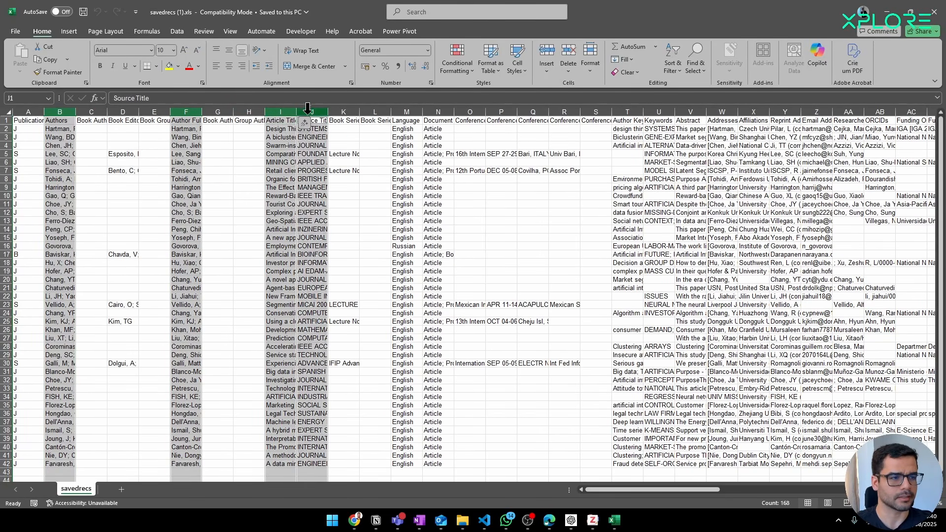
pyautogui.keyDown('ctrl'); pyautogui.click(627, 112); pyautogui.keyUp('ctrl')
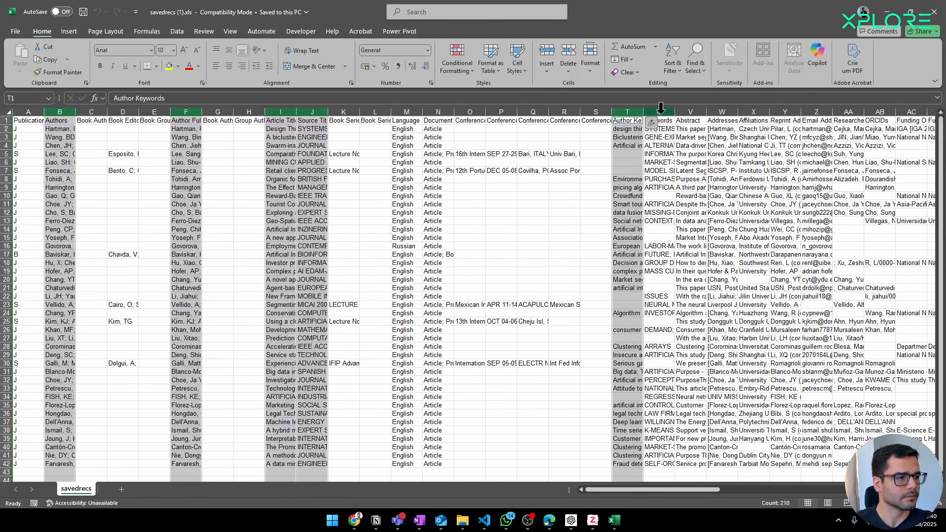
pyautogui.keyDown('ctrl'); pyautogui.click(658, 112); pyautogui.keyUp('ctrl')
pyautogui.keyDown('ctrl'); pyautogui.click(689, 112); pyautogui.keyUp('ctrl')
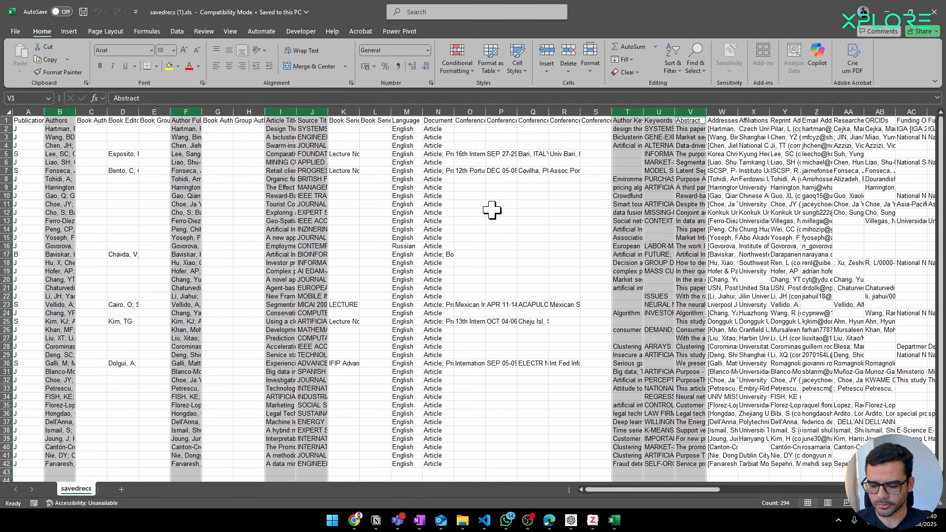
pyautogui.hotkey('ctrl', 'c')
pyautogui.click(121, 489)
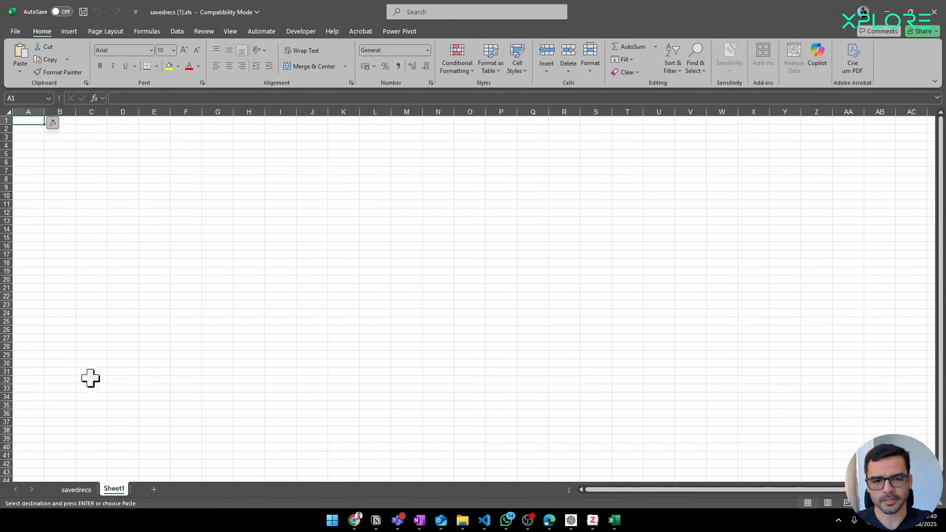
pyautogui.hotkey('ctrl', 'v')
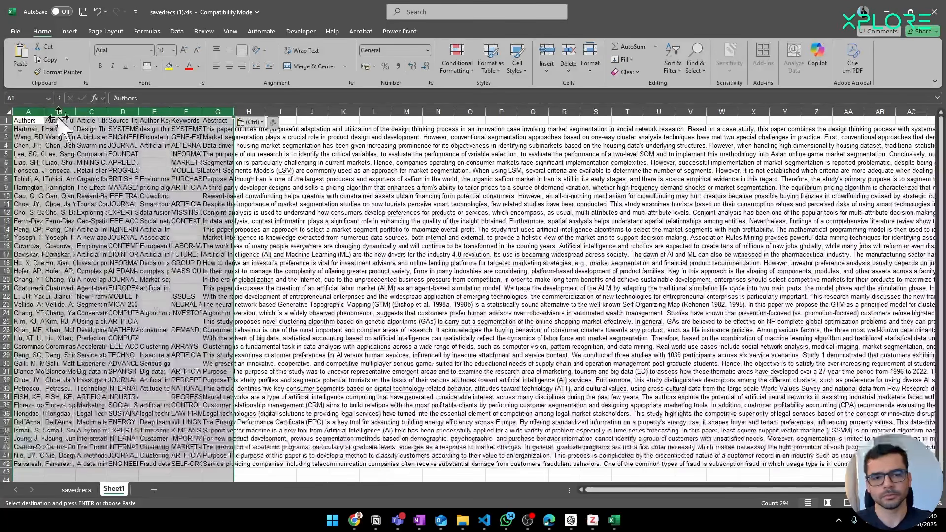
# Step: Format columns A to G of the new sheet with wrapped text, equal wider widths and middle vertical alignment
pyautogui.click(315, 53)
pyautogui.moveTo(211, 112); pyautogui.dragTo(8, 113)
pyautogui.click(229, 111)
pyautogui.moveTo(221, 112); pyautogui.dragTo(30, 113)
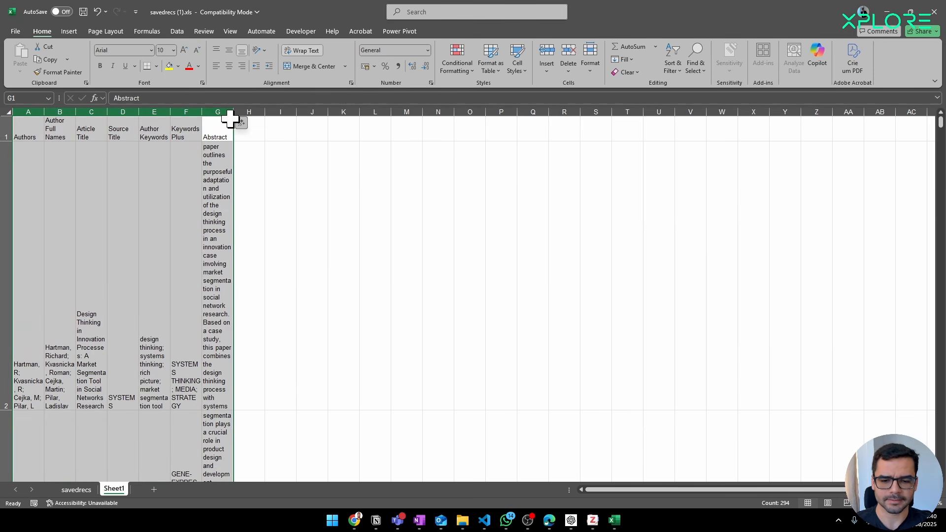
pyautogui.moveTo(231, 118); pyautogui.dragTo(409, 112)
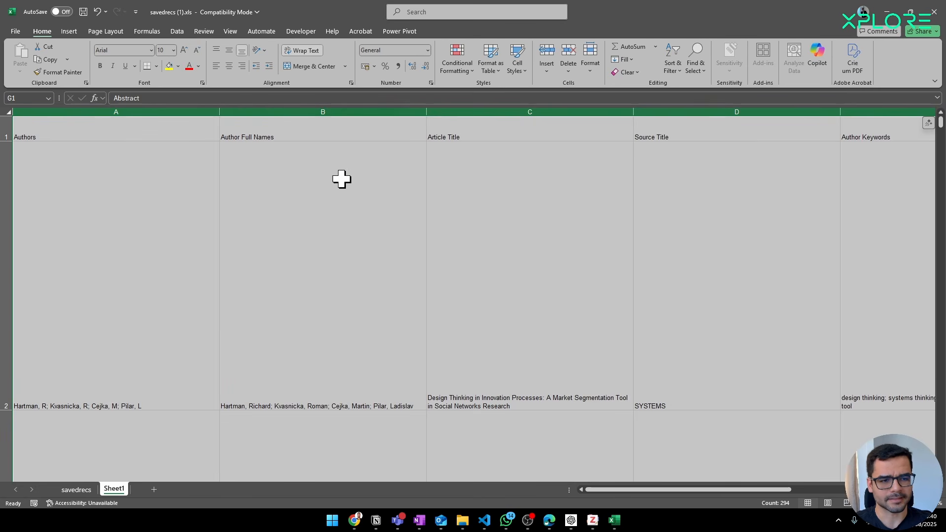
pyautogui.click(229, 50)
pyautogui.click(394, 252)
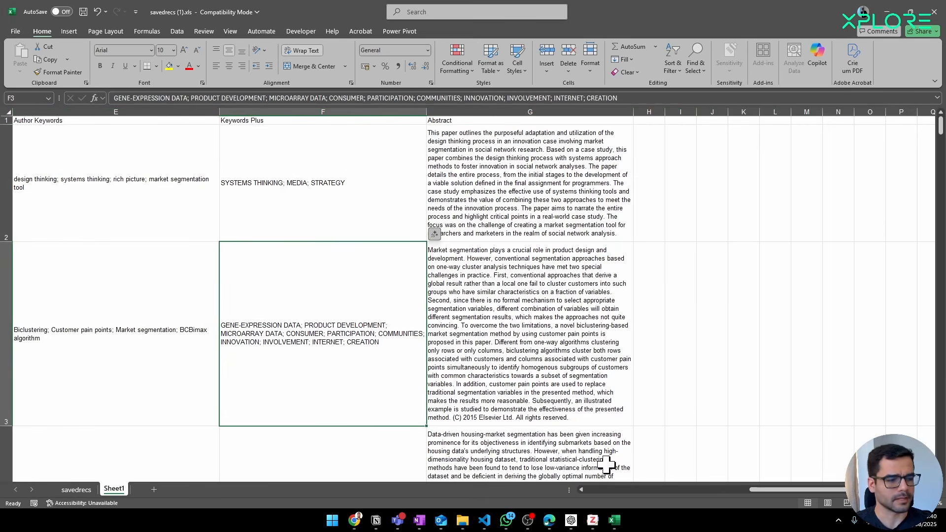
# Step: Narrow columns A to F together to about half their width, keeping the Abstract column wide
pyautogui.moveTo(793, 490); pyautogui.dragTo(631, 489)
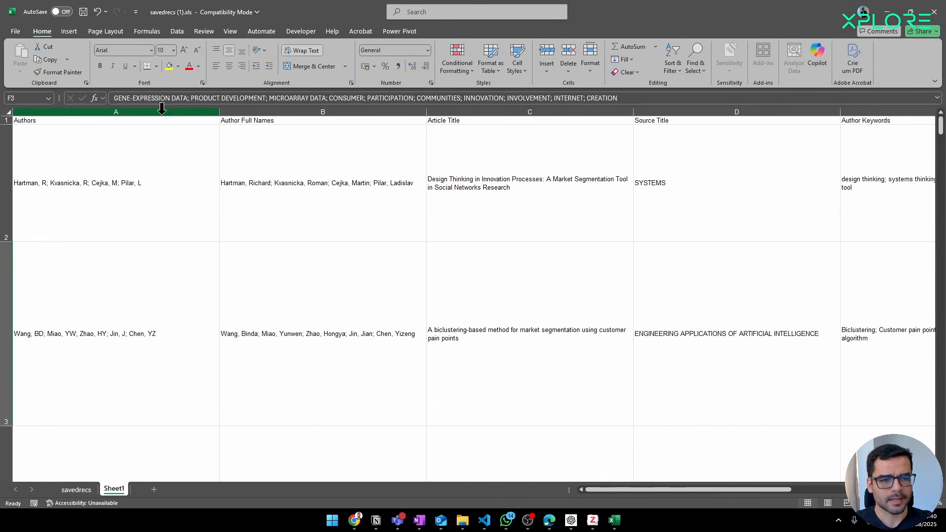
pyautogui.keyDown('ctrl'); pyautogui.scroll(-4, 186, 184); pyautogui.keyUp('ctrl')
pyautogui.moveTo(69, 110); pyautogui.dragTo(394, 108)
pyautogui.scroll(9, 30, 156)
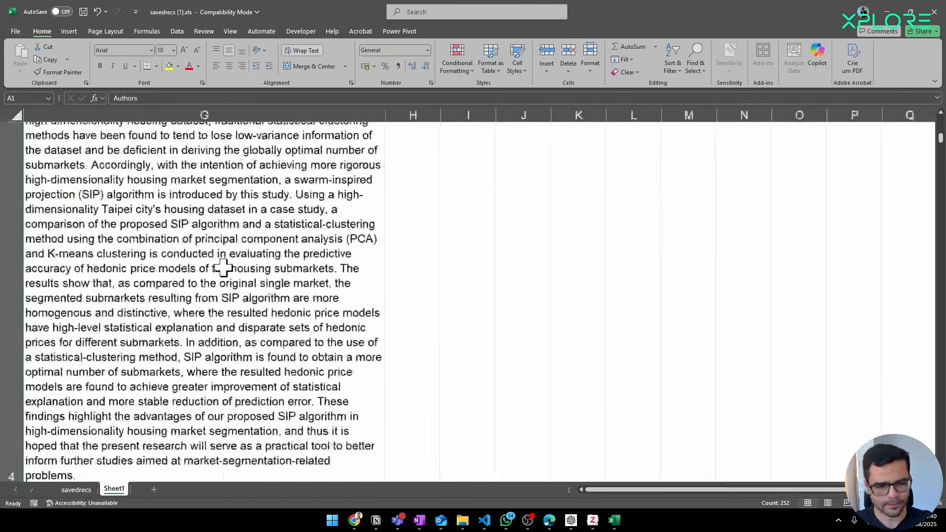
pyautogui.scroll(-1, 222, 268)
pyautogui.scroll(4, 331, 276)
pyautogui.scroll(1, 332, 276)
pyautogui.scroll(-6, 359, 255)
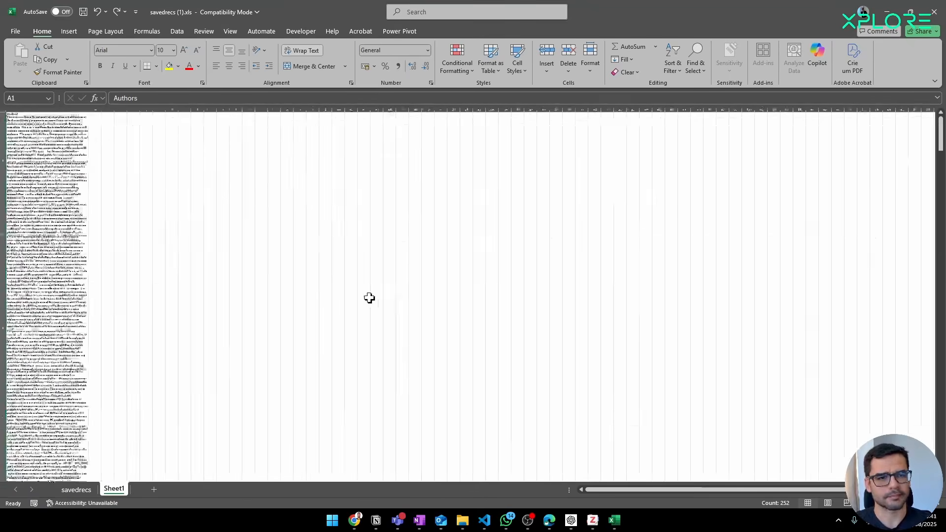
pyautogui.scroll(6, 189, 201)
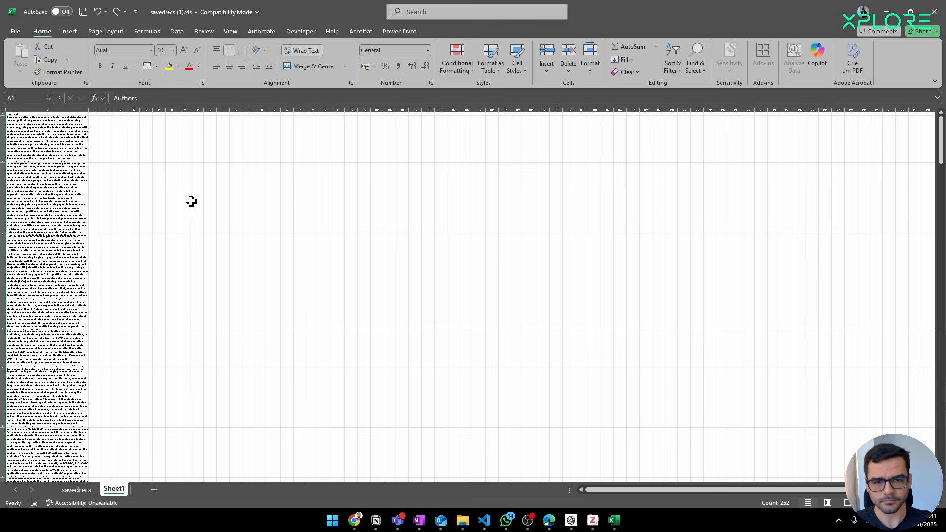
pyautogui.scroll(4, 189, 200)
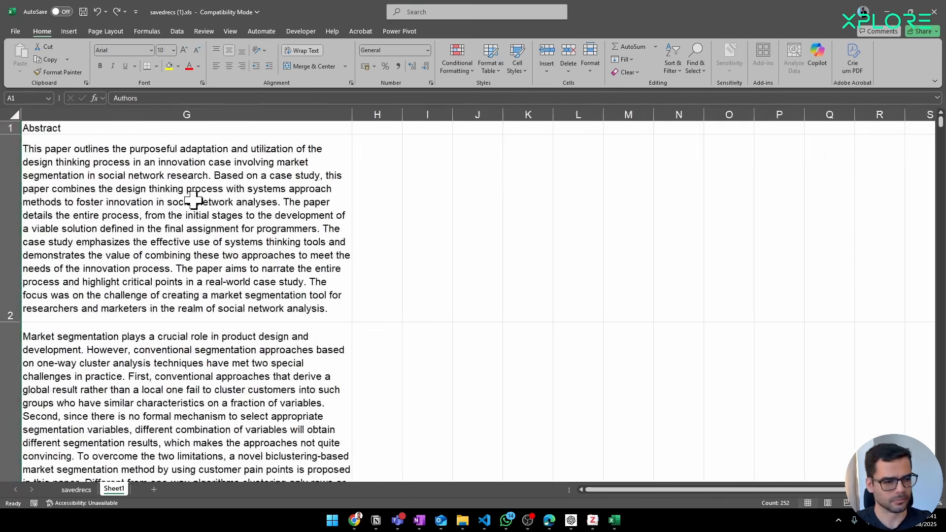
pyautogui.scroll(-1, 193, 201)
pyautogui.scroll(-3, 194, 201)
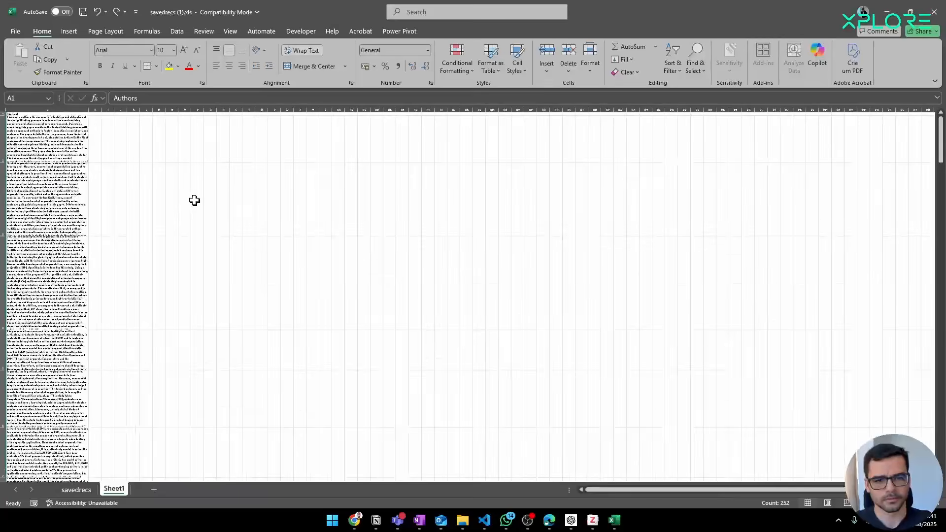
pyautogui.scroll(1, 194, 201)
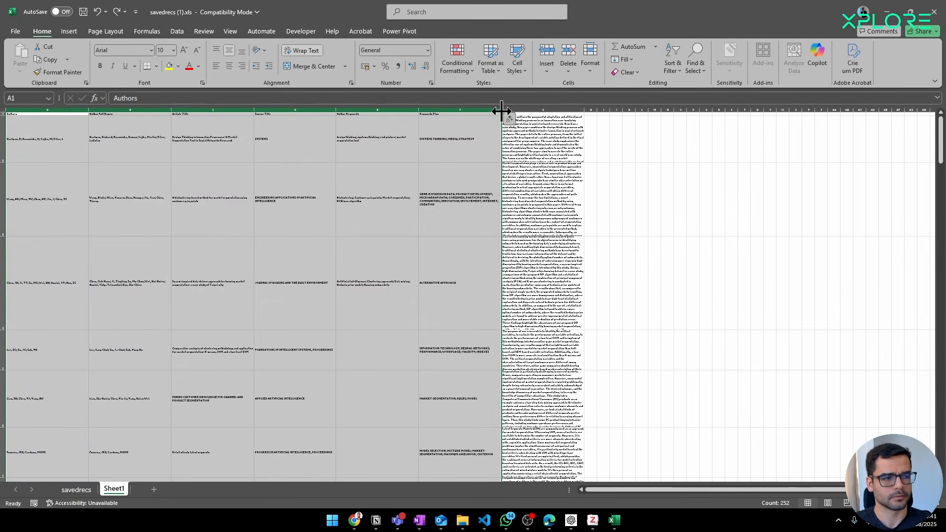
pyautogui.moveTo(502, 109); pyautogui.dragTo(460, 111)
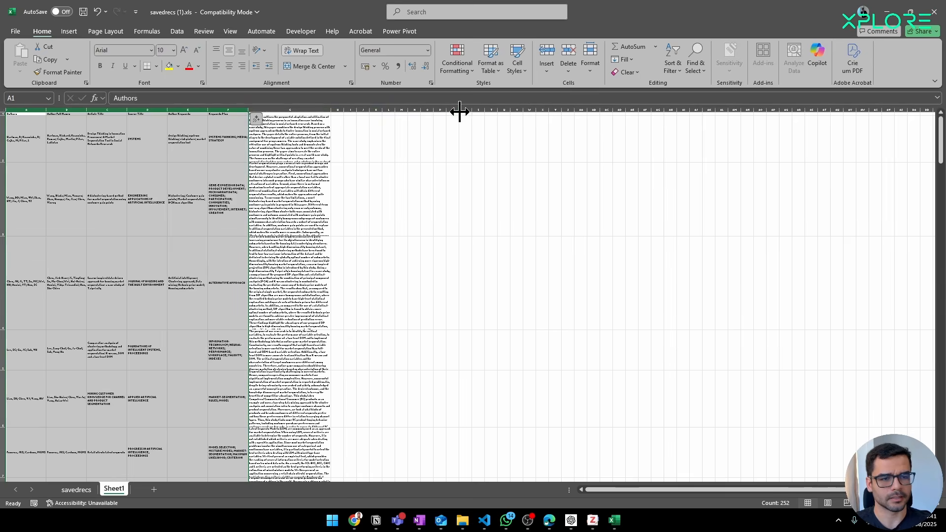
pyautogui.click(175, 152)
pyautogui.scroll(1, 45, 130)
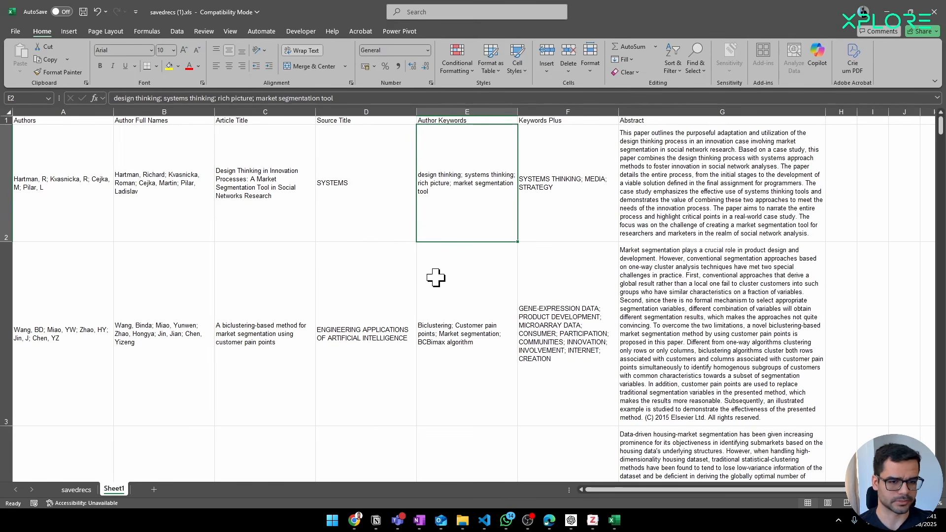
# Step: Look through the savedrecs sheet for further useful columns, such as Publication Year and Cited Reference Count, comparing it with the new sheet
pyautogui.click(361, 113)
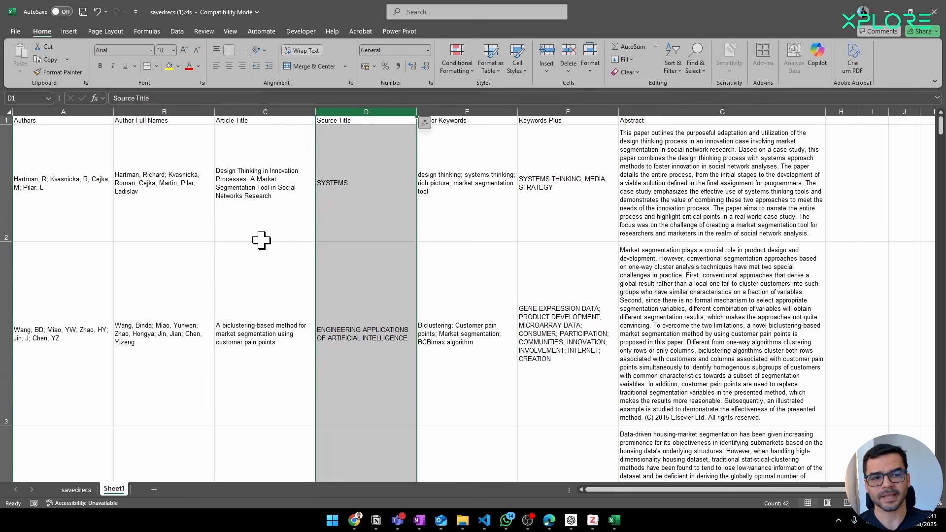
pyautogui.click(76, 489)
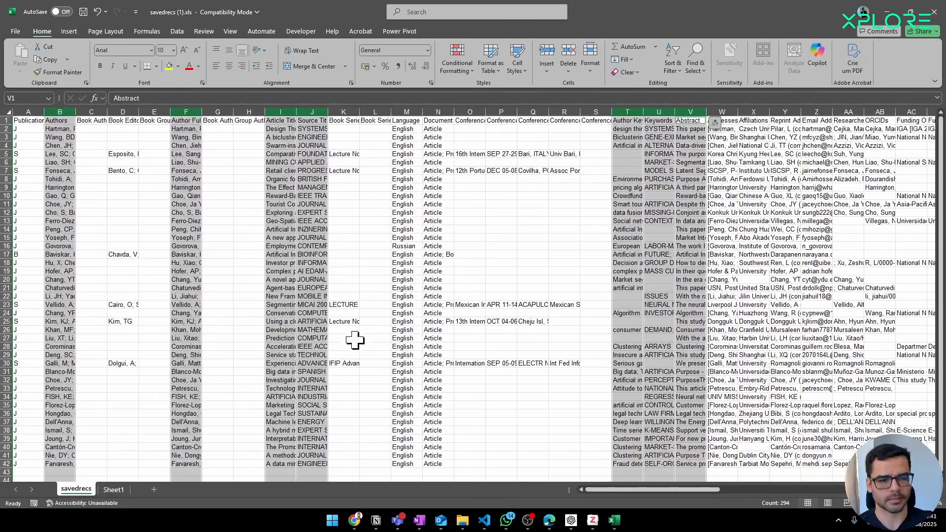
pyautogui.moveTo(665, 493); pyautogui.dragTo(762, 497)
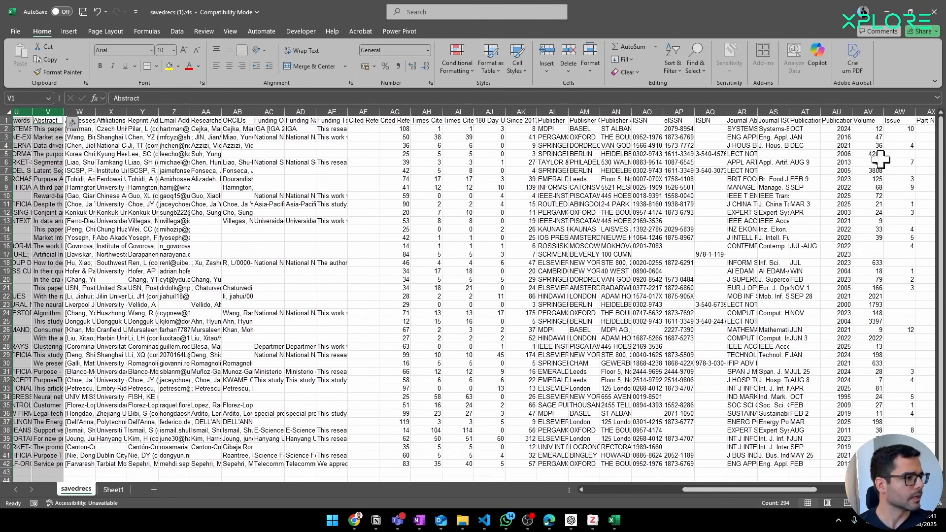
pyautogui.click(837, 121)
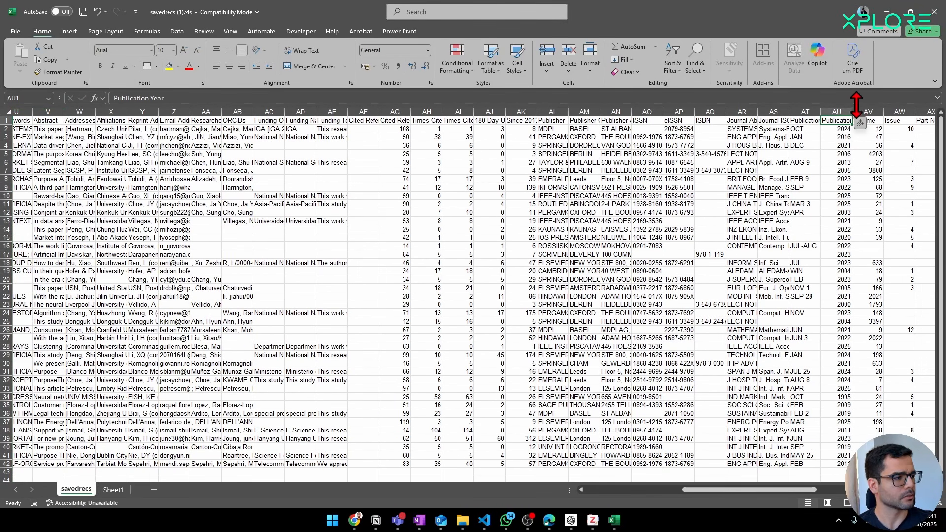
pyautogui.click(834, 111)
pyautogui.click(114, 489)
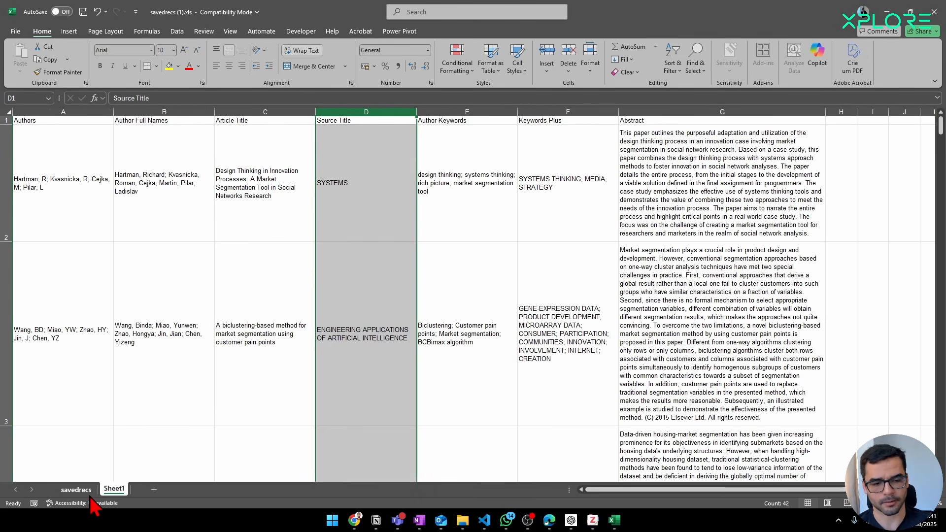
pyautogui.click(76, 489)
pyautogui.click(867, 203)
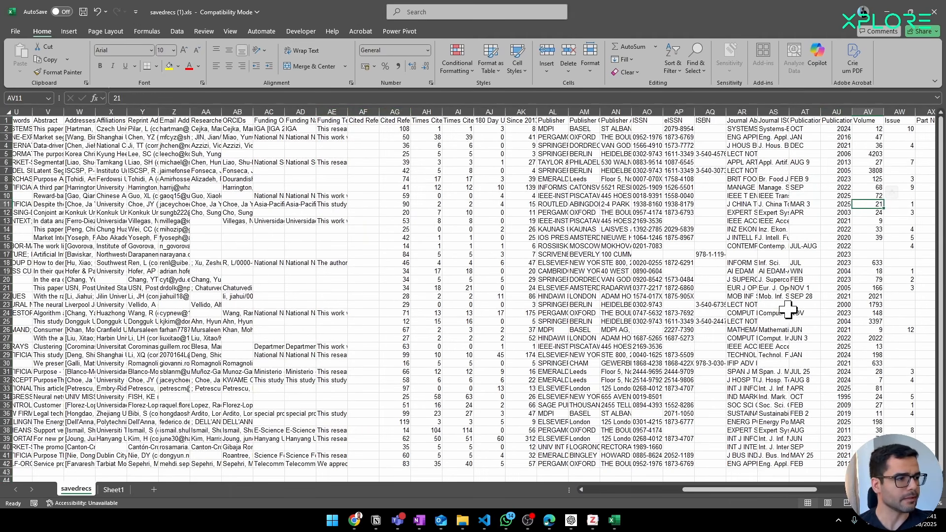
pyautogui.click(395, 121)
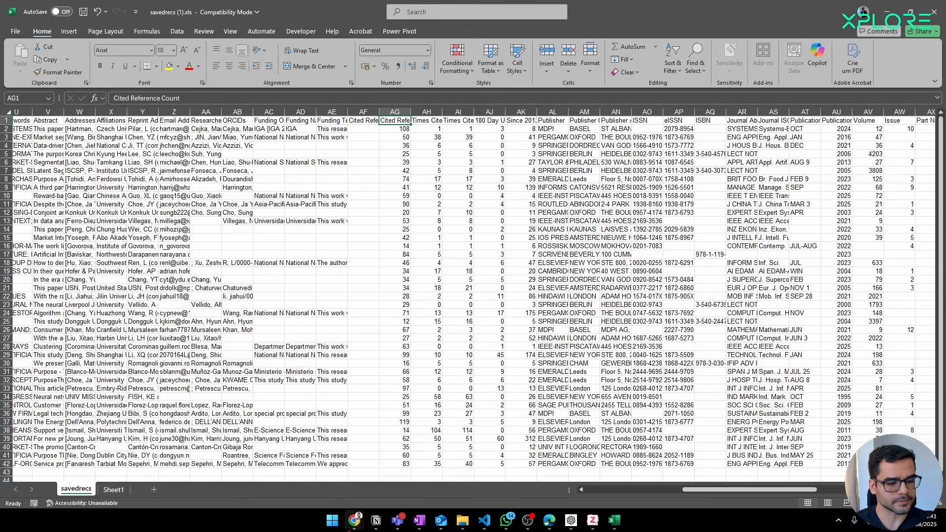
# Step: Switch to Web of Science and export records 1 to 41 as tab delimited with Full Record and Cited References, saving as savedrecs (2).txt
pyautogui.moveTo(357, 521)
pyautogui.click(396, 476)
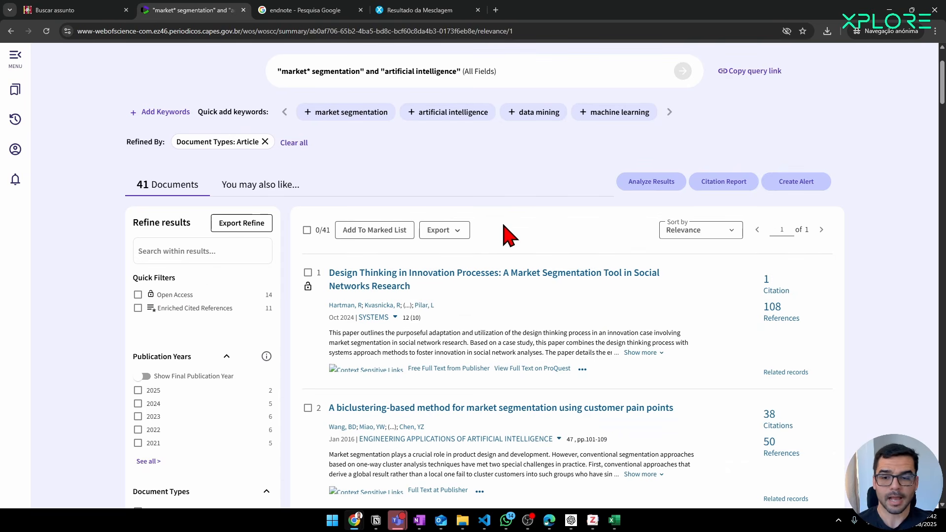
pyautogui.click(448, 231)
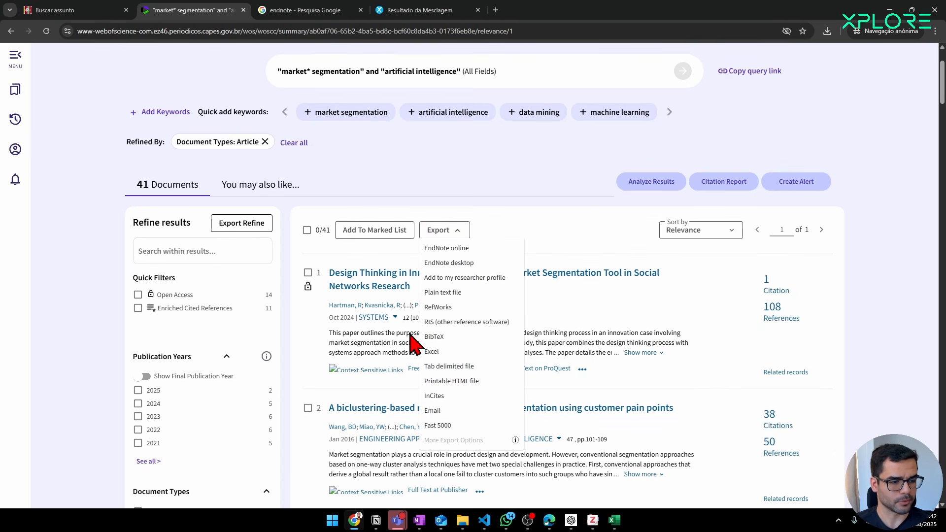
pyautogui.click(451, 367)
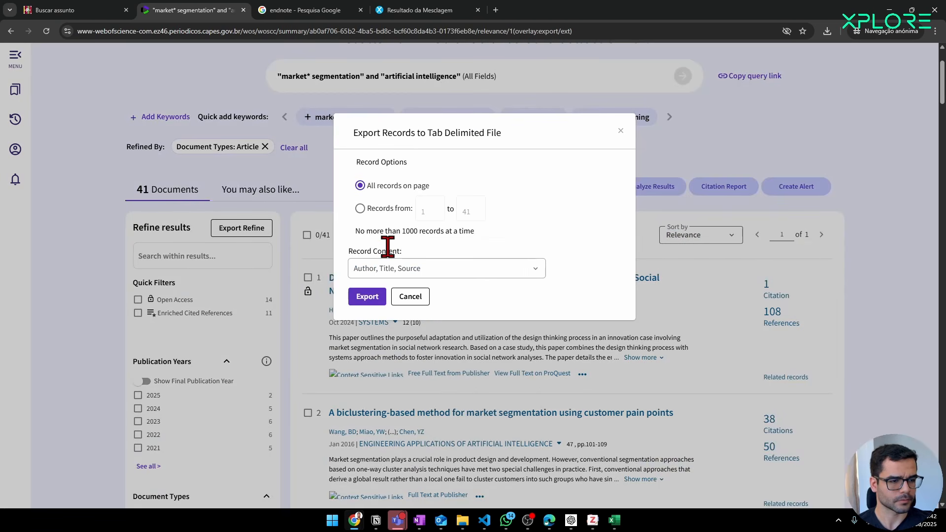
pyautogui.click(378, 206)
pyautogui.click(376, 268)
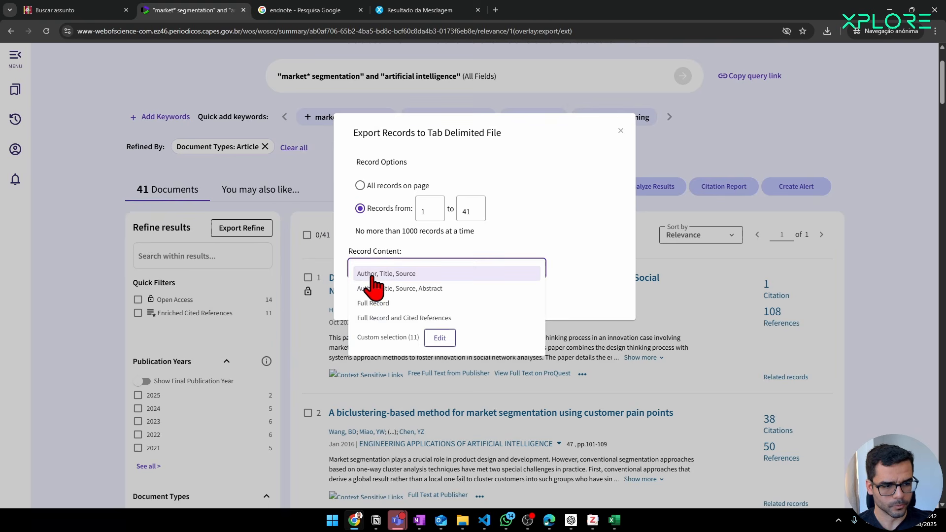
pyautogui.click(386, 318)
pyautogui.click(366, 296)
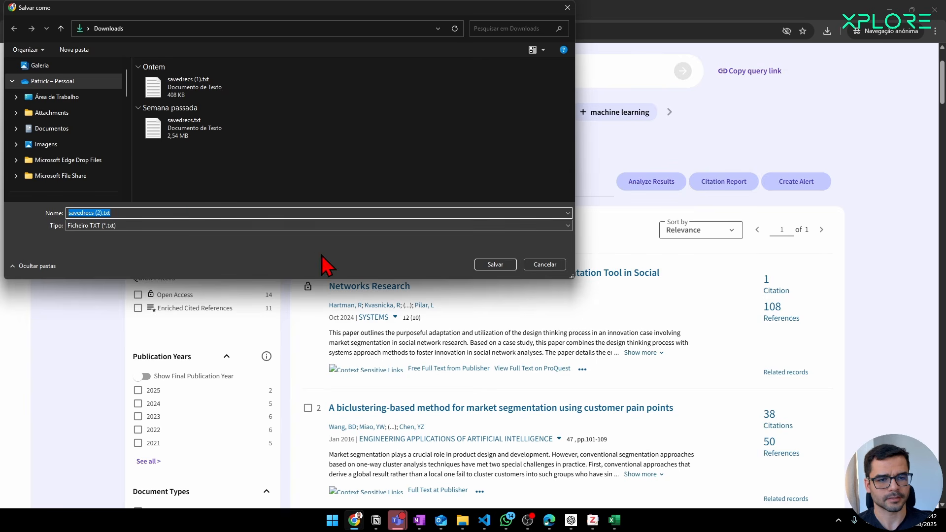
pyautogui.click(490, 266)
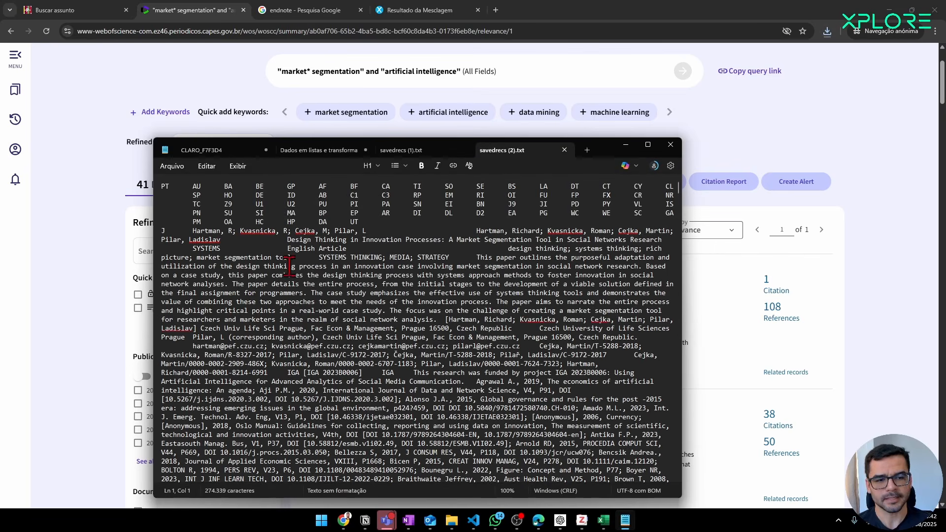
# Step: Look through the exported savedrecs (2).txt file in Notepad and close it
pyautogui.scroll(-5, 350, 293)
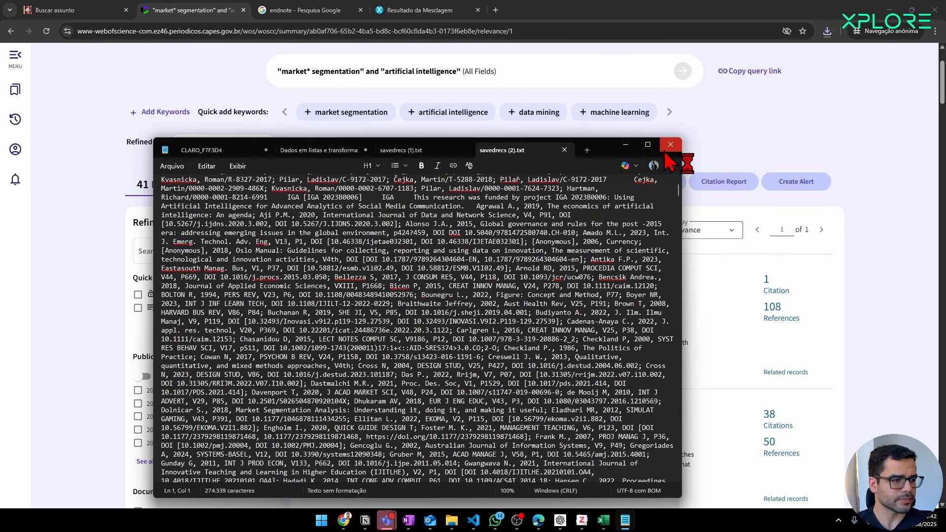
pyautogui.click(671, 144)
pyautogui.click(453, 231)
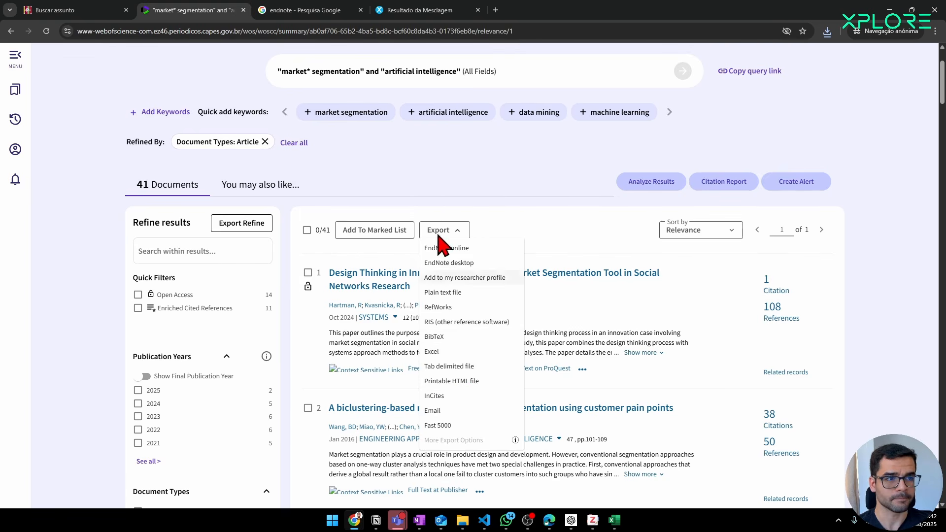
pyautogui.click(390, 180)
pyautogui.scroll(1, 371, 220)
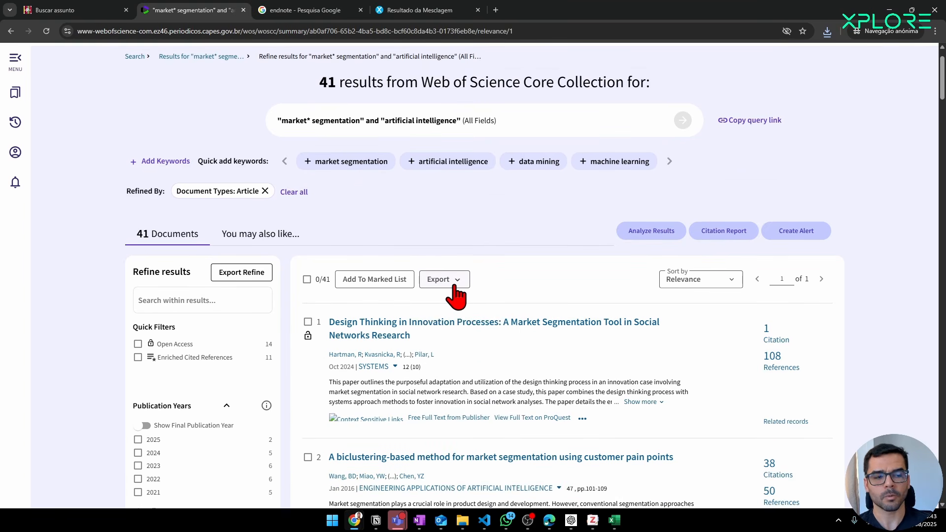
pyautogui.click(454, 287)
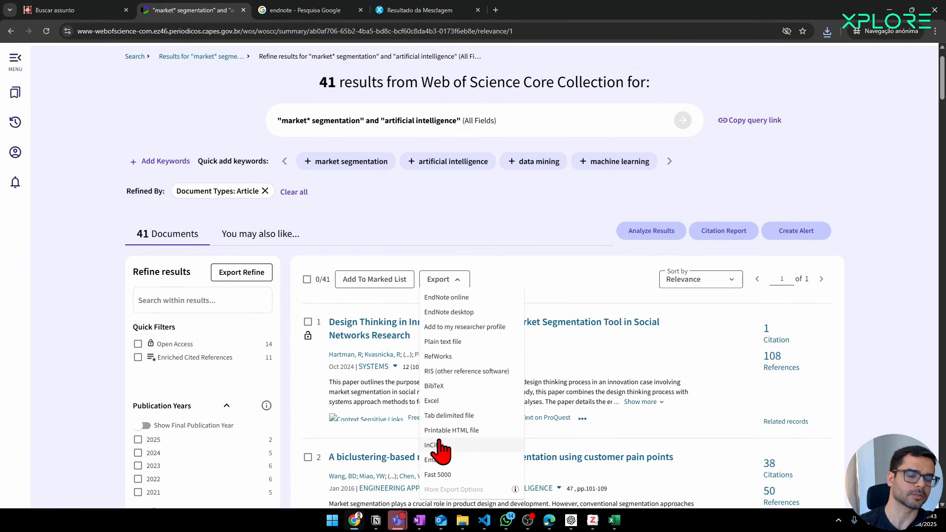
pyautogui.scroll(1, 244, 170)
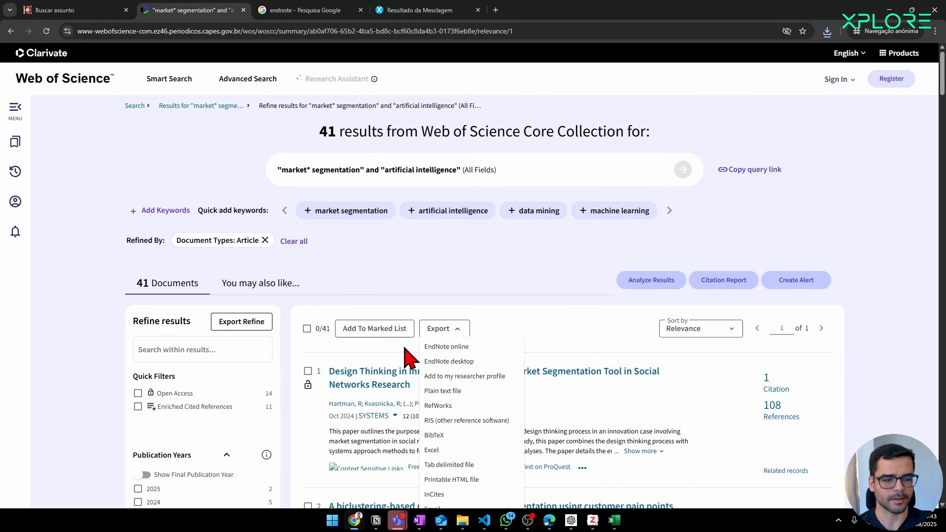
pyautogui.scroll(-1, 416, 353)
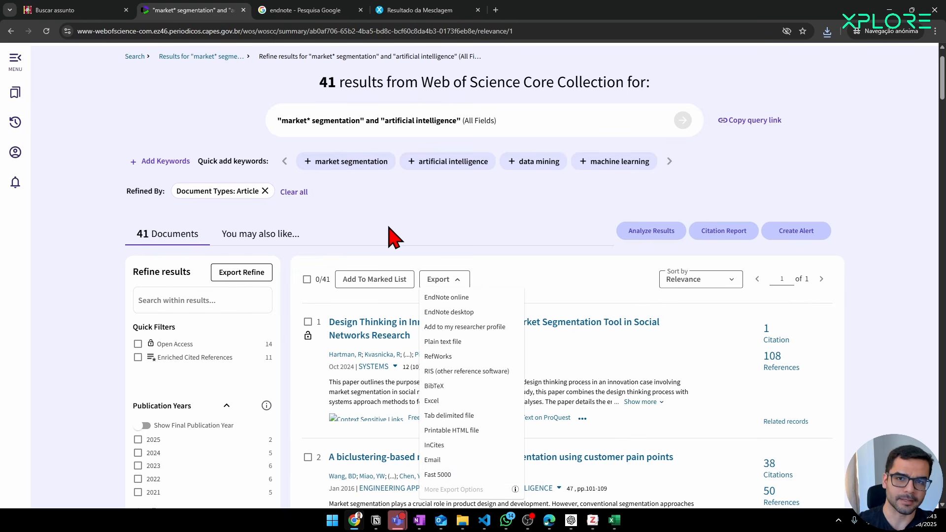
pyautogui.click(413, 231)
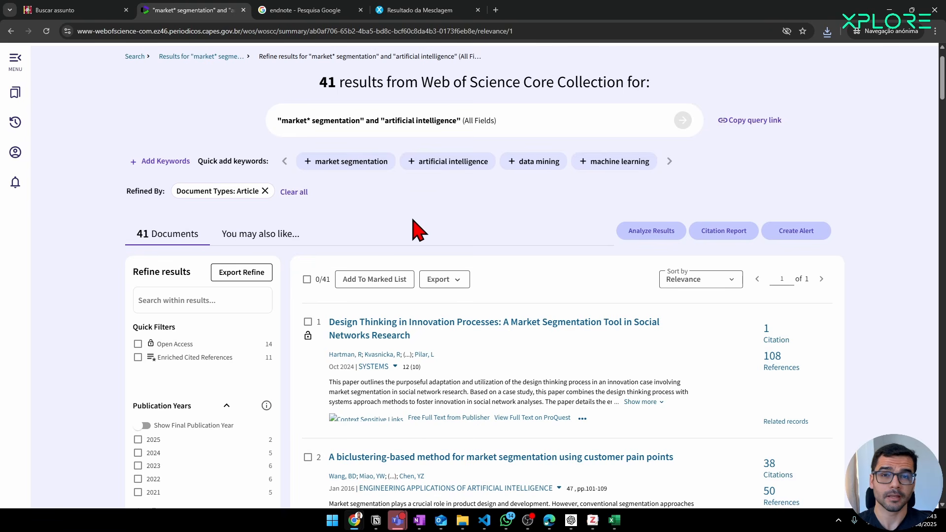